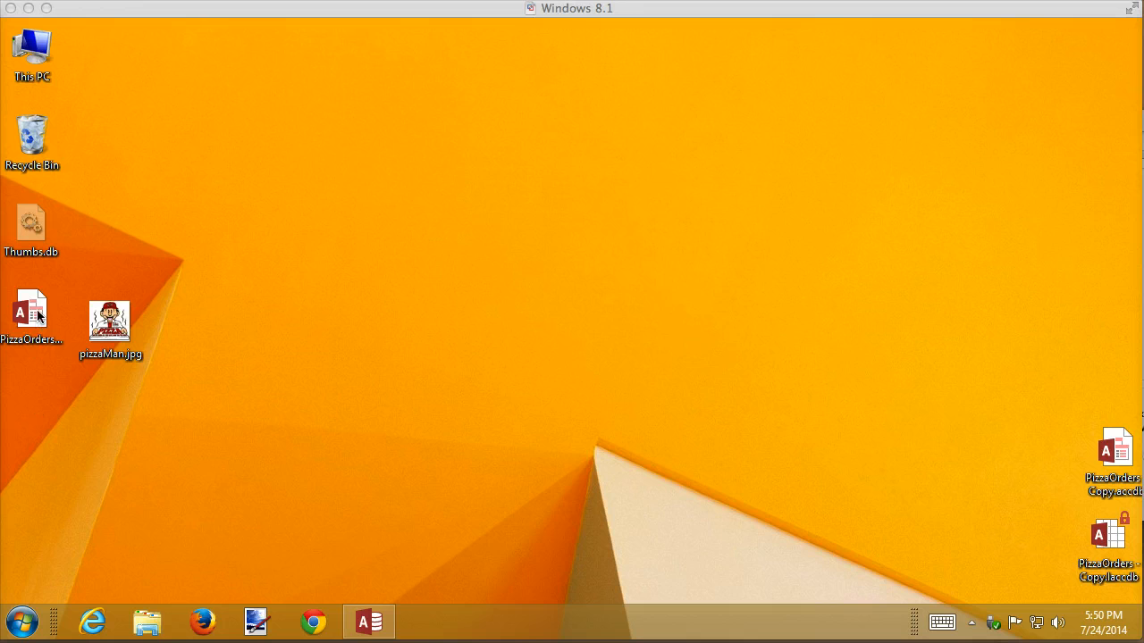
# Step: Switch to the PizzaOrders database in Access and open the rptCustomerOrders report
pyautogui.click(376, 621)
pyautogui.click(369, 622)
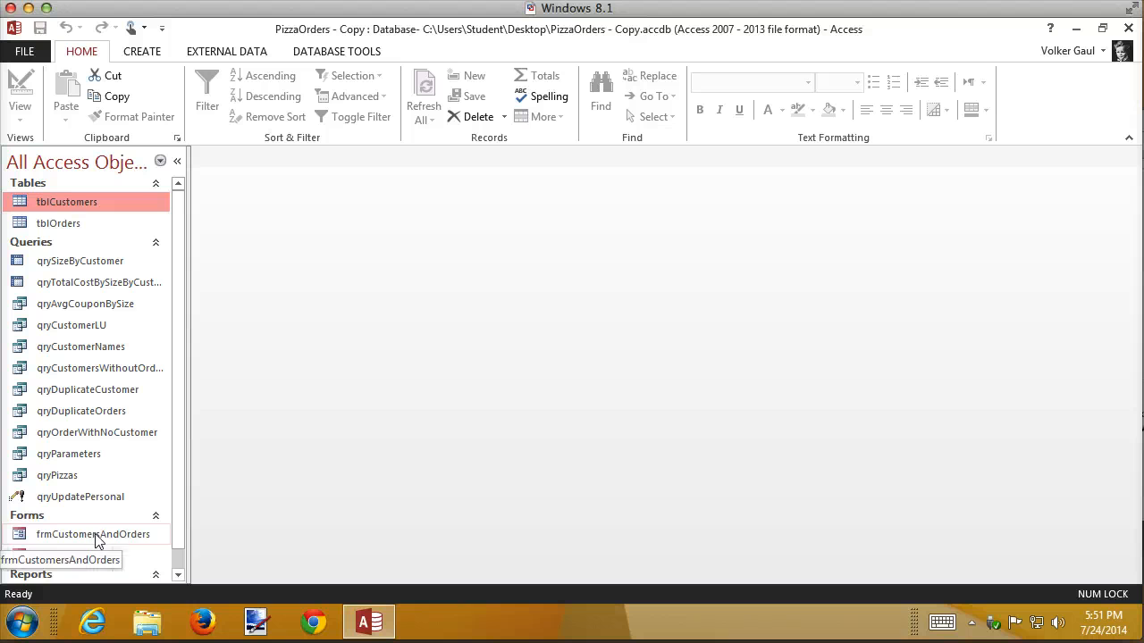
pyautogui.click(178, 561)
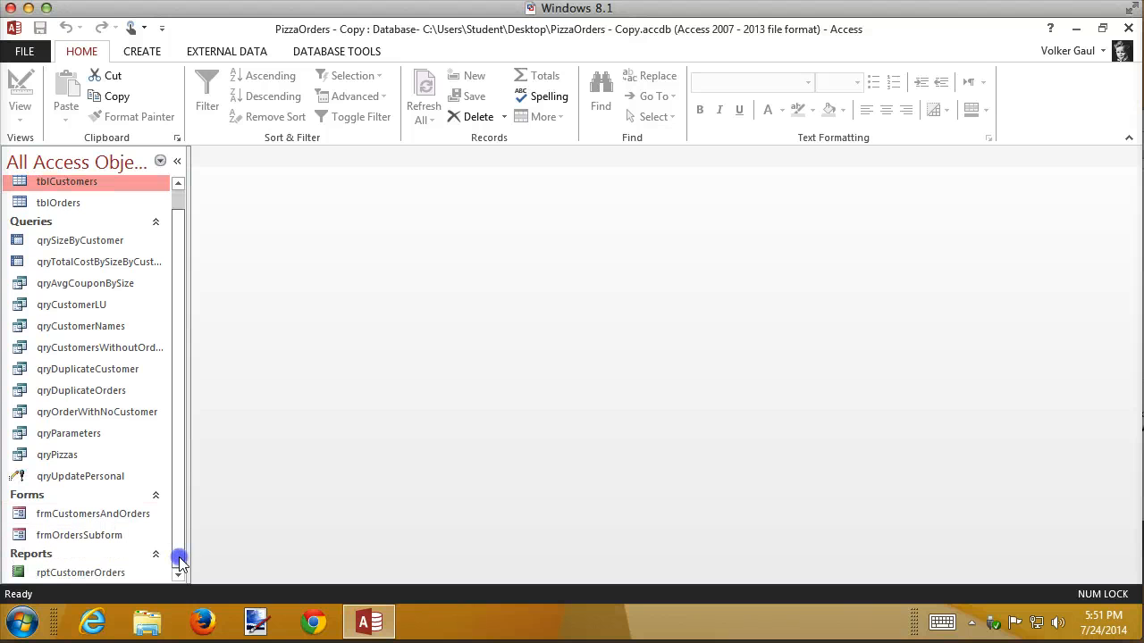
pyautogui.doubleClick(81, 575)
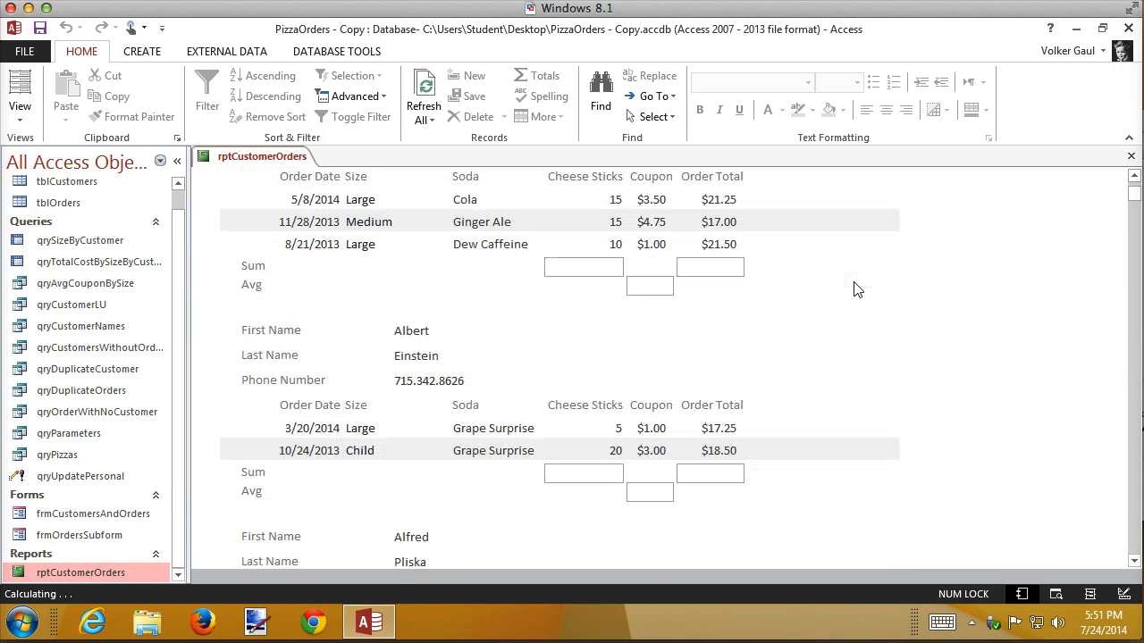
# Step: Show the customer orders report in Layout View and close the property sheet
pyautogui.scroll(-6, 702, 325)
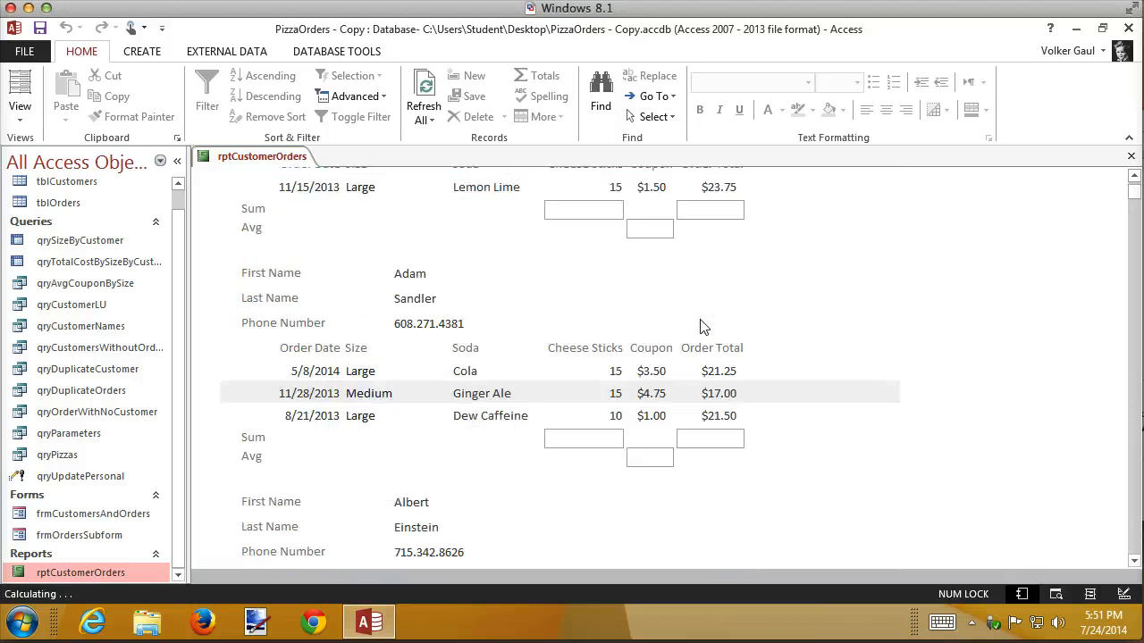
pyautogui.scroll(-2, 675, 330)
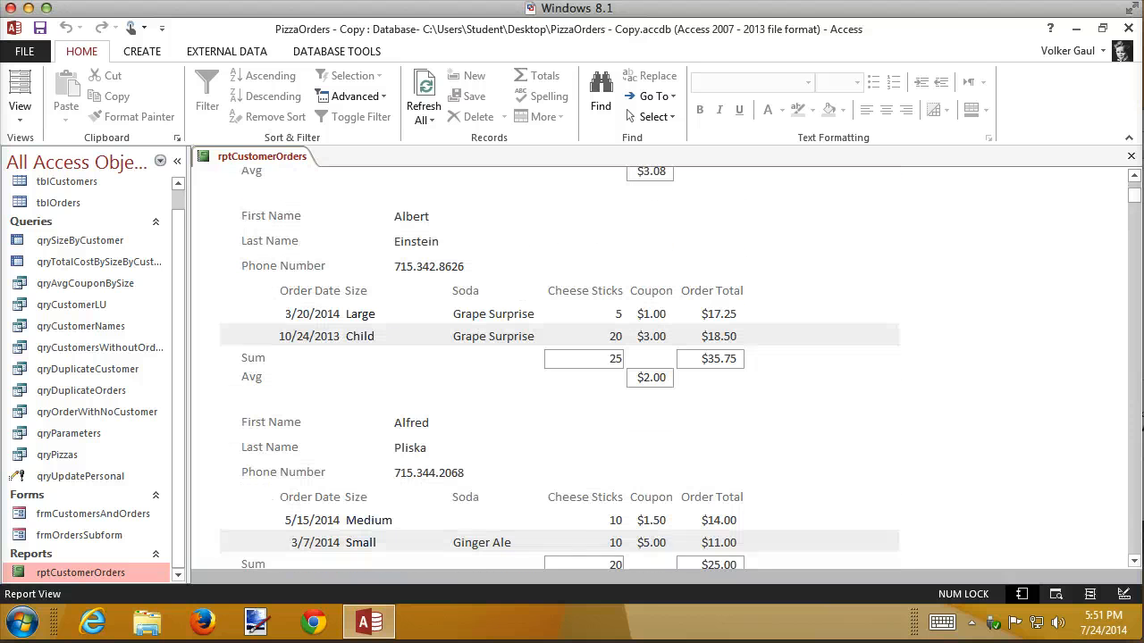
pyautogui.scroll(-13, 878, 365)
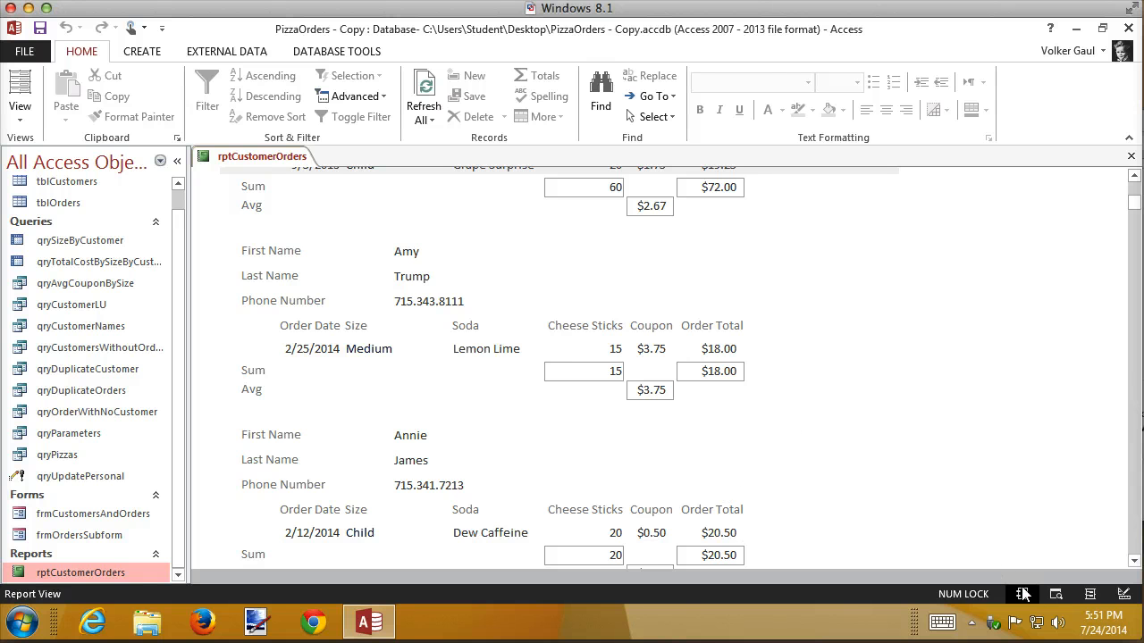
pyautogui.click(1089, 594)
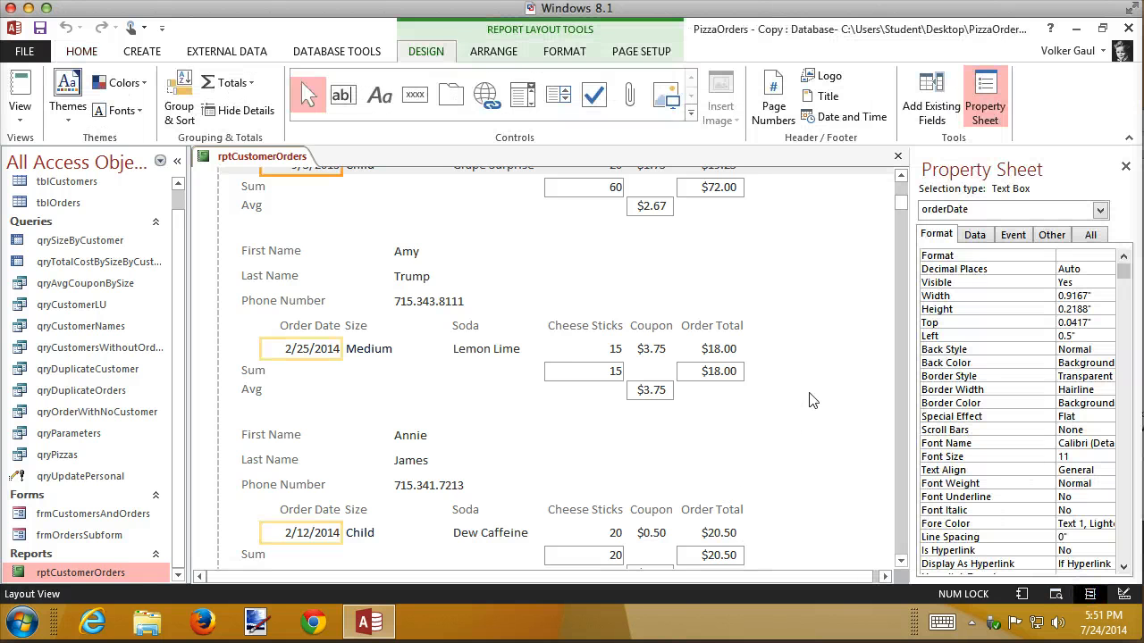
pyautogui.click(1125, 167)
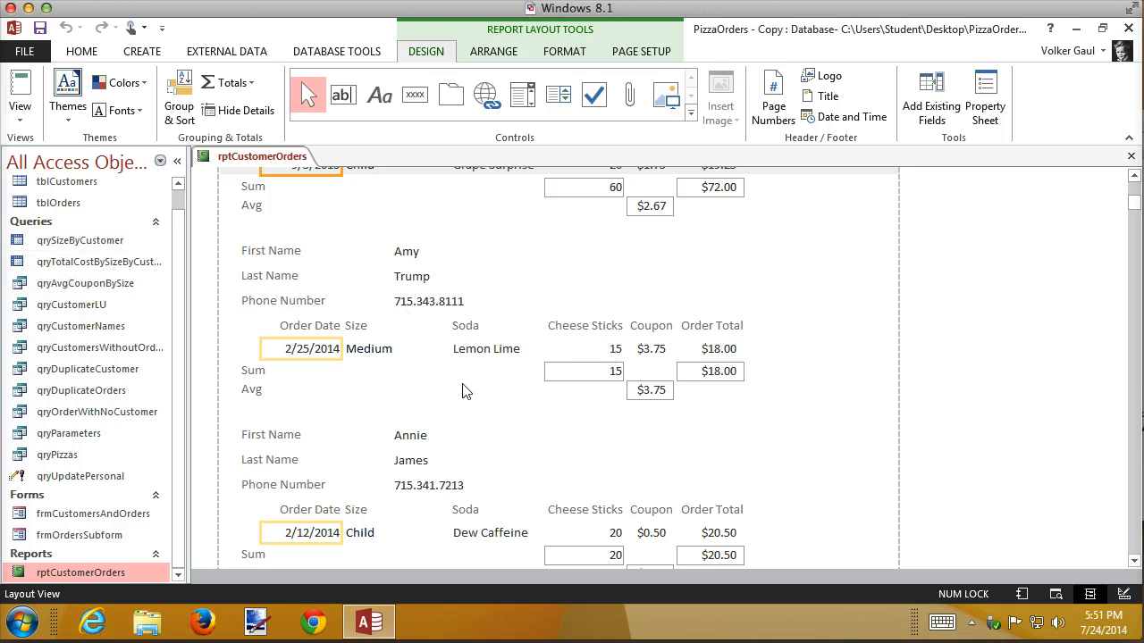
# Step: Create a new conditional formatting rule for the cheeseSticks field with the condition that the field value is equal to 20
pyautogui.click(616, 351)
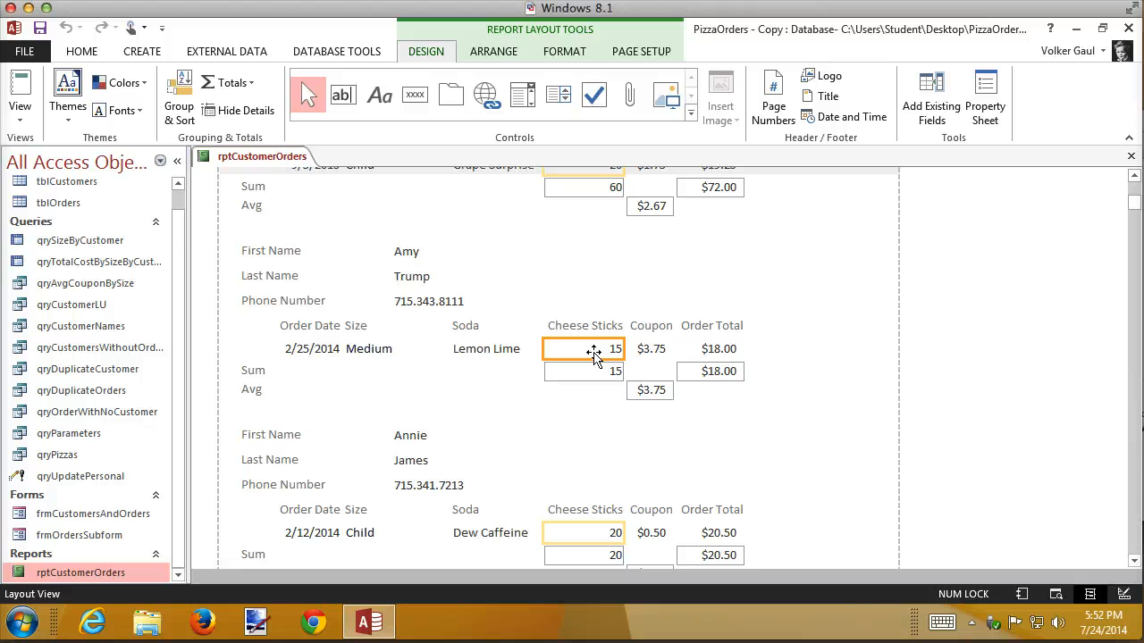
pyautogui.click(574, 56)
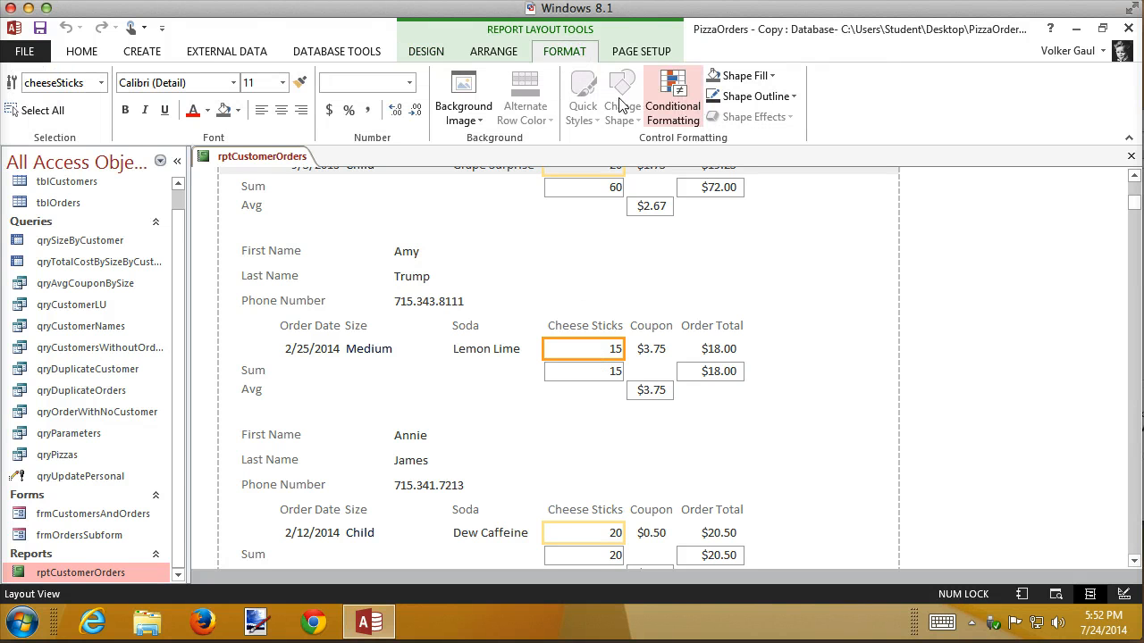
pyautogui.click(676, 104)
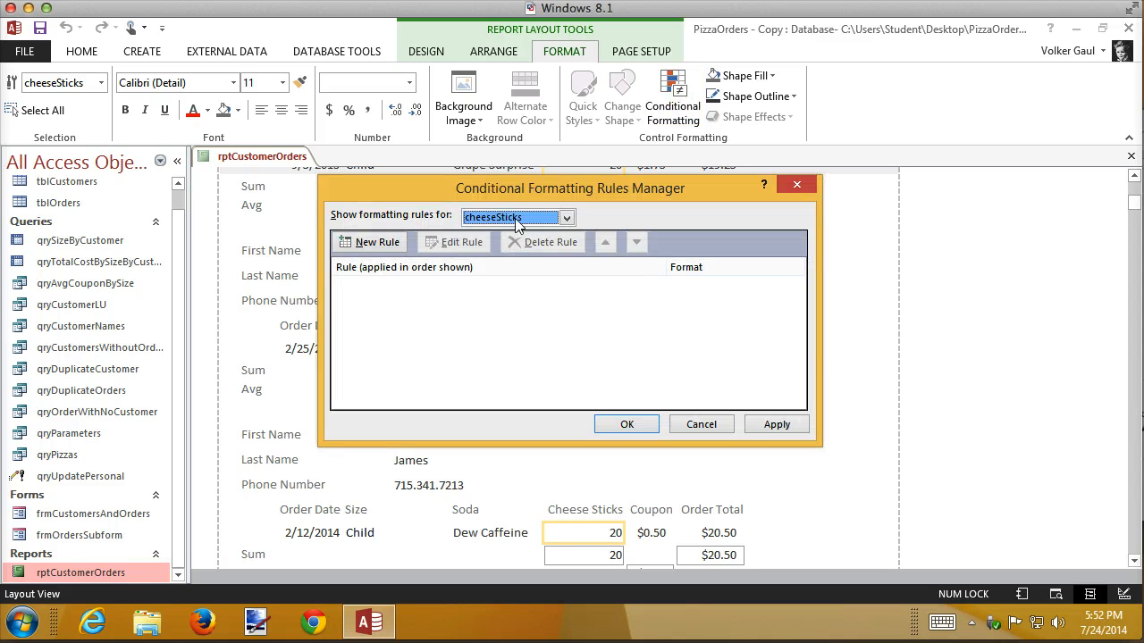
pyautogui.moveTo(550, 188); pyautogui.dragTo(421, 184)
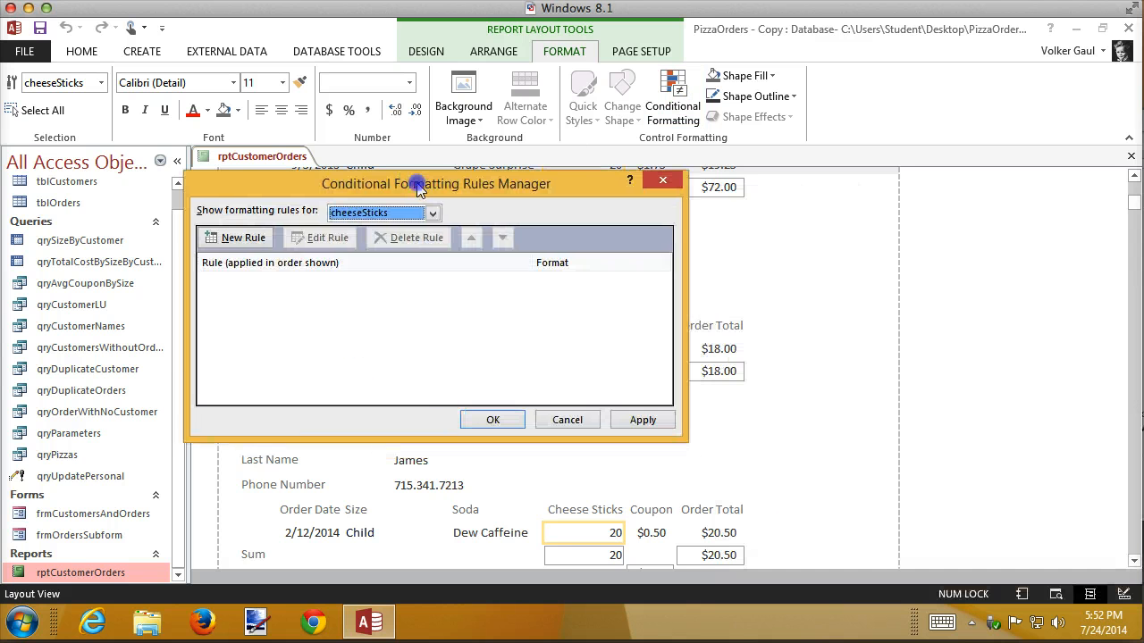
pyautogui.click(239, 240)
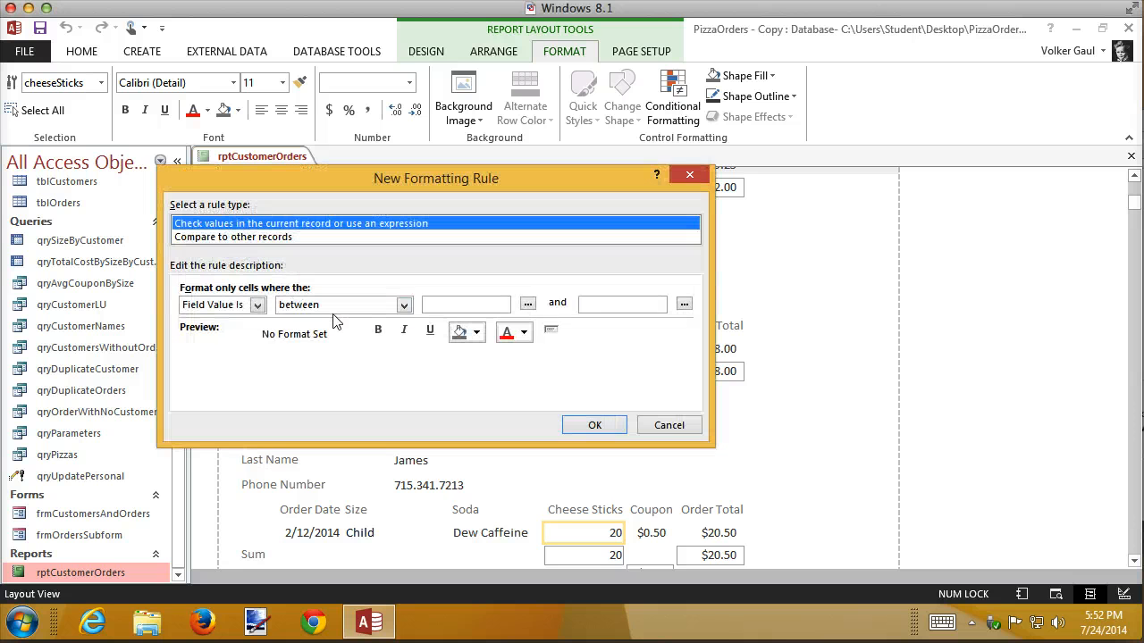
pyautogui.click(403, 305)
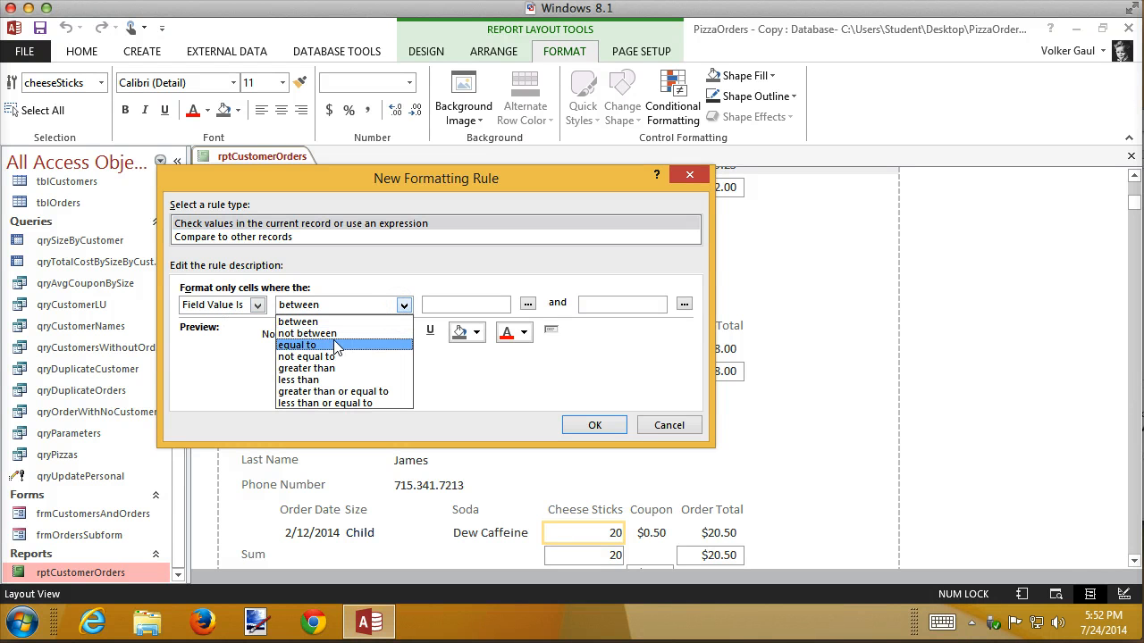
pyautogui.click(335, 346)
pyautogui.click(453, 305)
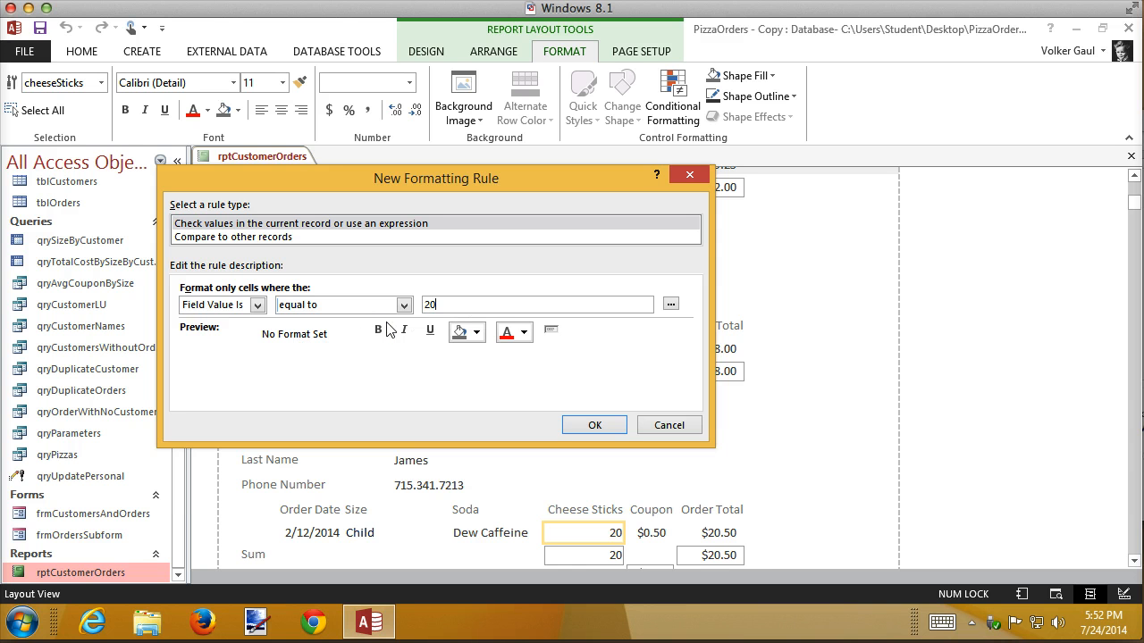
# Step: Set the cheeseSticks rule's font to bold and blue
pyautogui.click(525, 332)
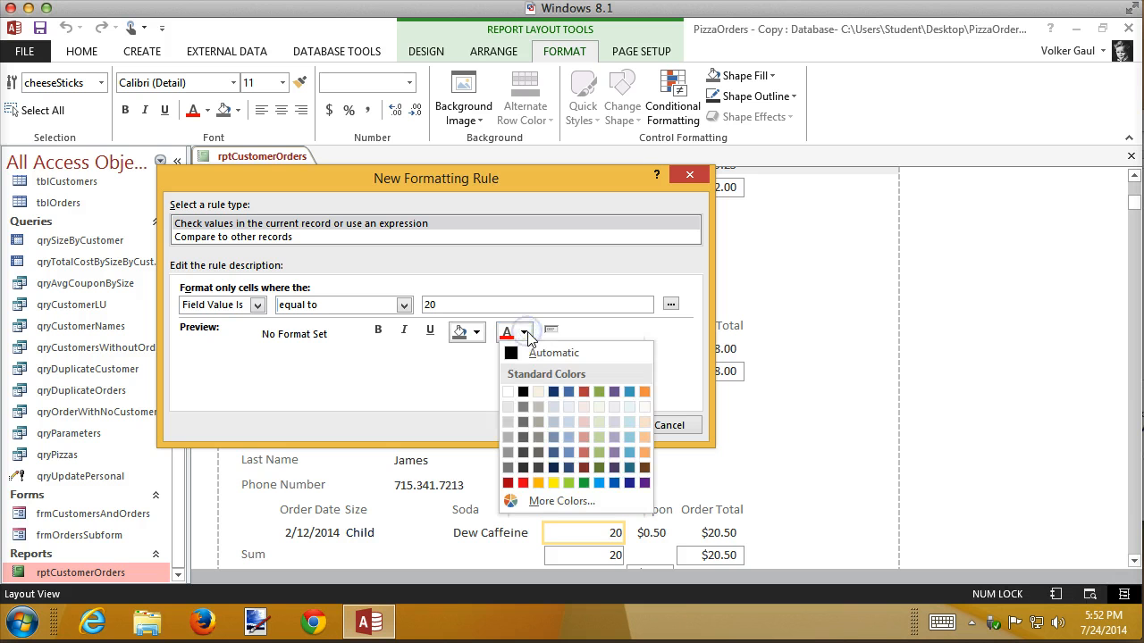
pyautogui.click(615, 483)
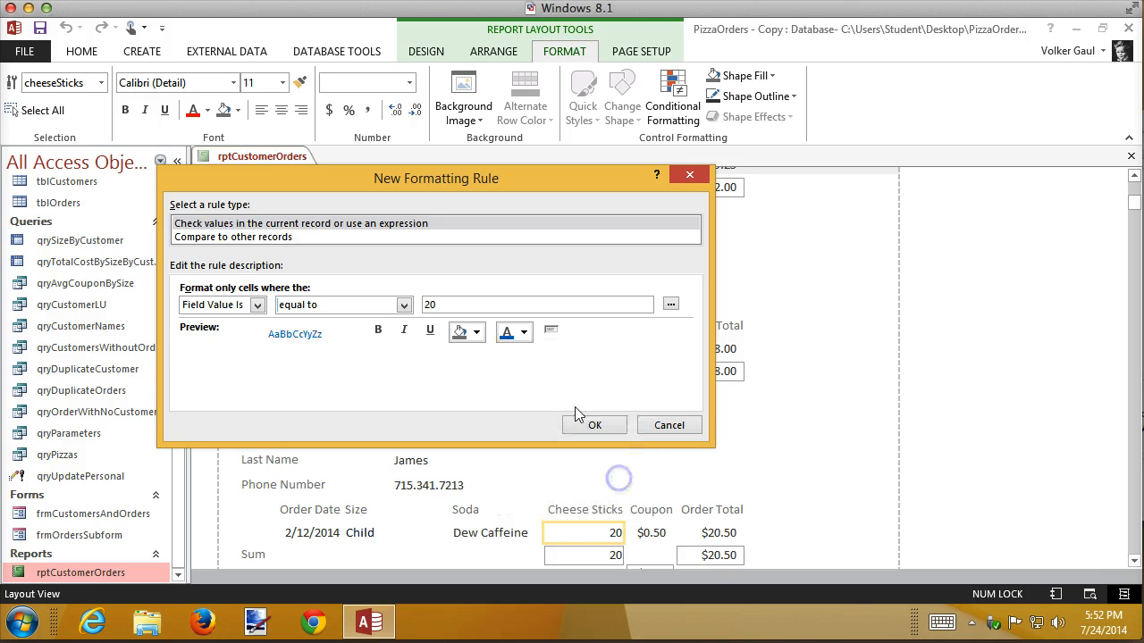
pyautogui.click(378, 331)
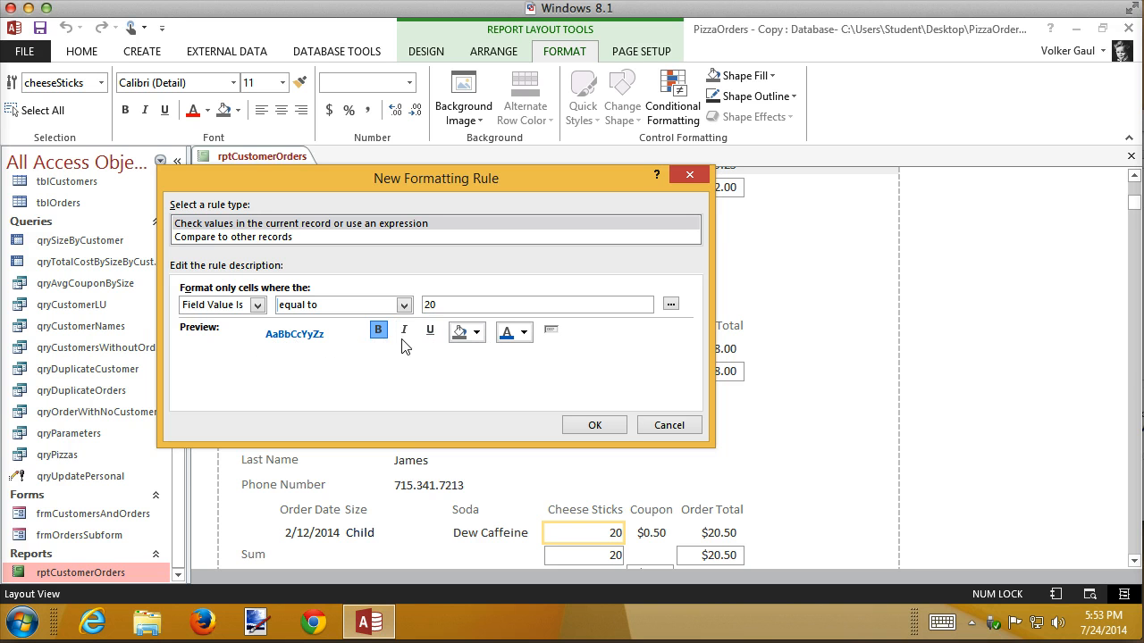
# Step: Give the cheeseSticks rule a light blue background and apply it to the report
pyautogui.click(476, 332)
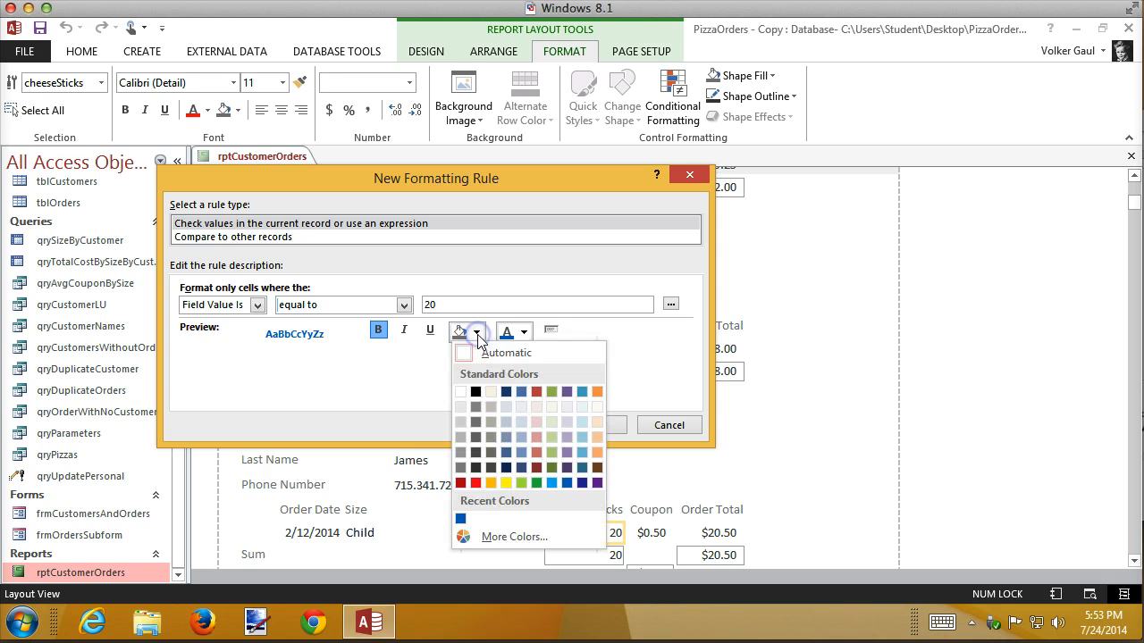
pyautogui.click(595, 407)
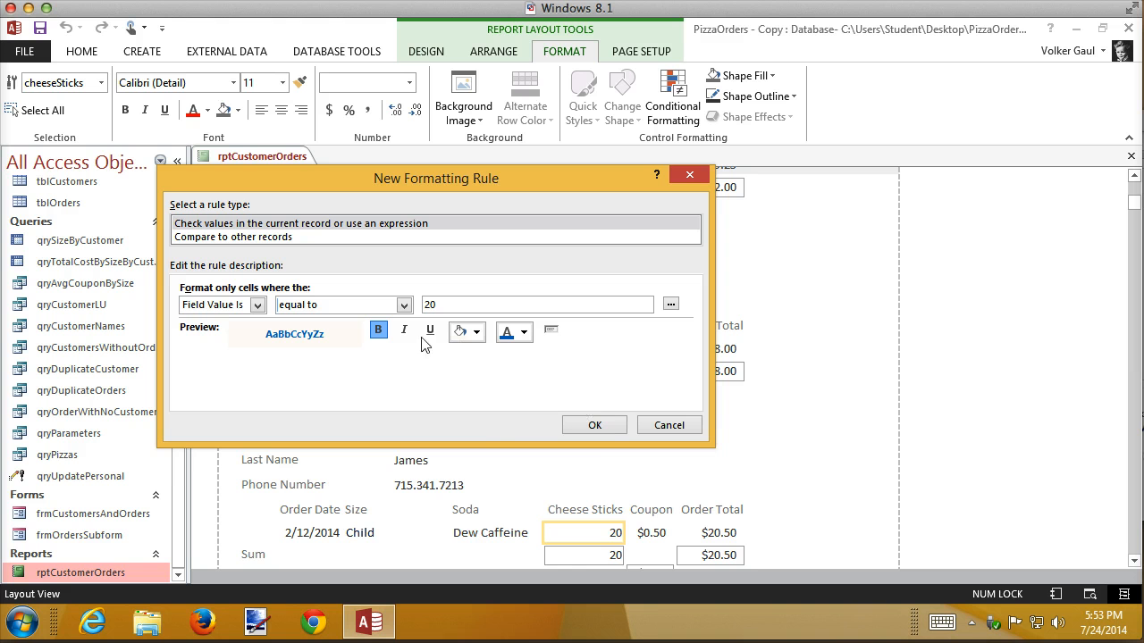
pyautogui.click(477, 332)
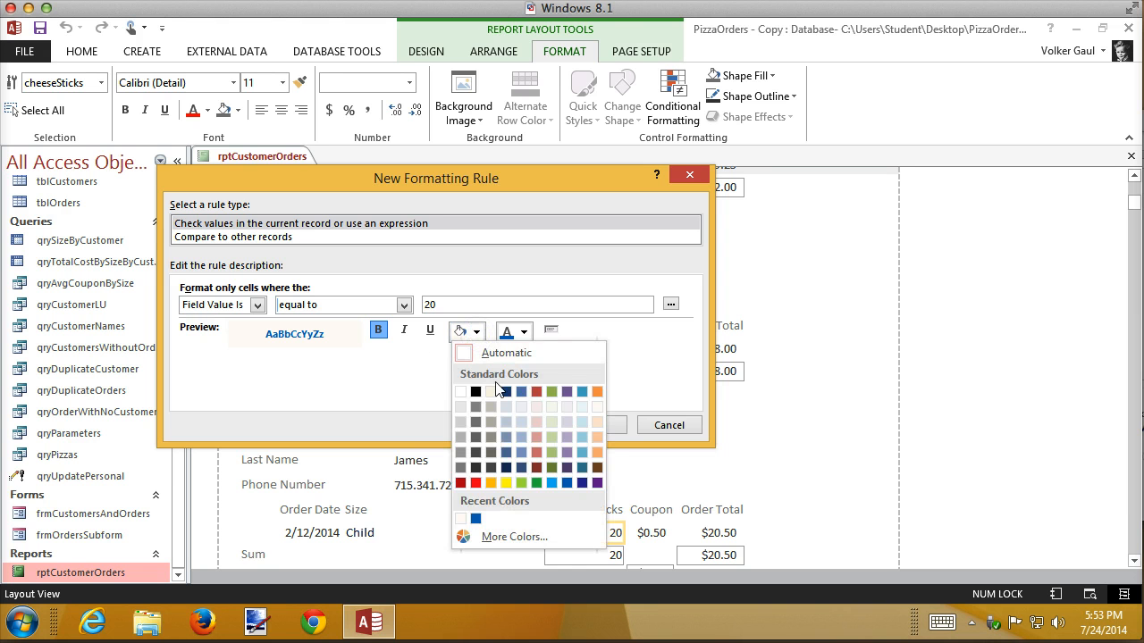
pyautogui.click(579, 407)
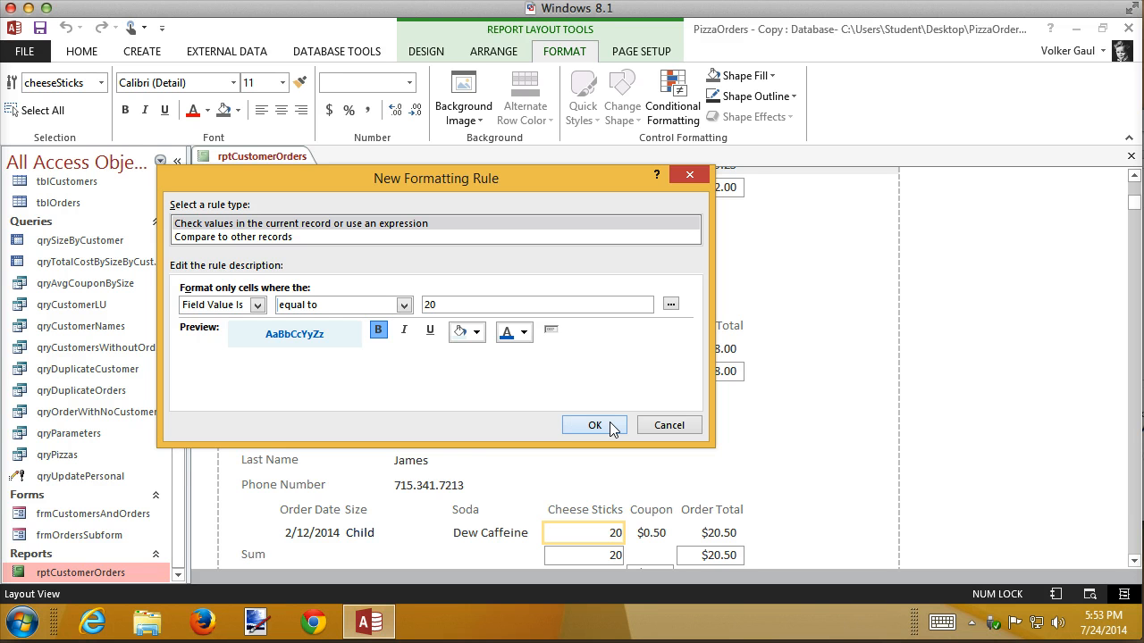
pyautogui.click(612, 427)
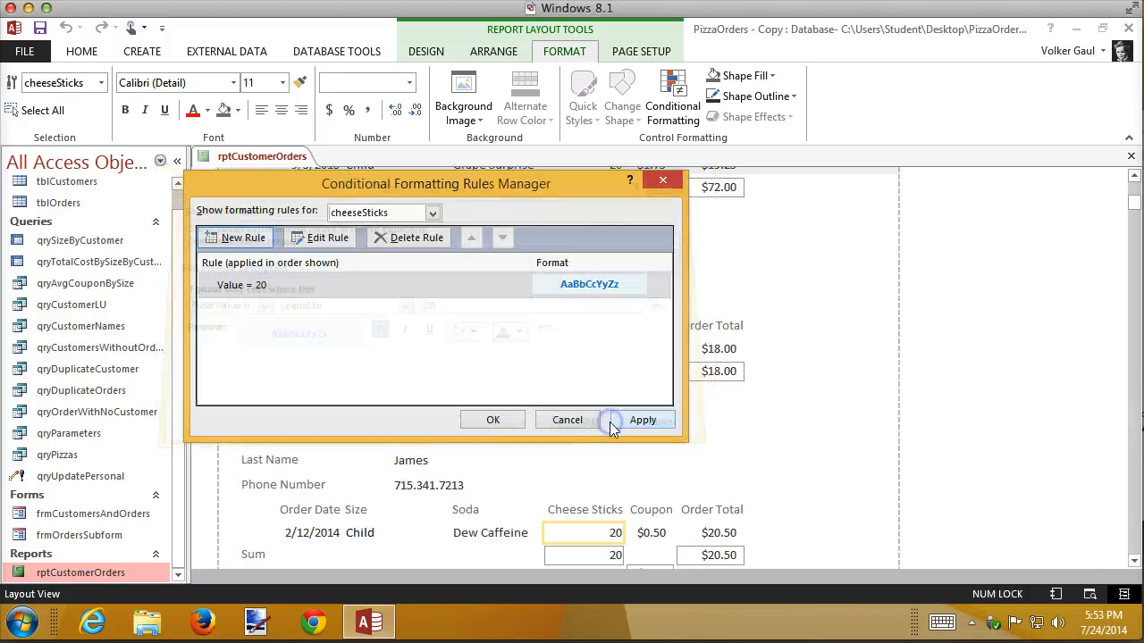
pyautogui.click(512, 427)
pyautogui.click(806, 503)
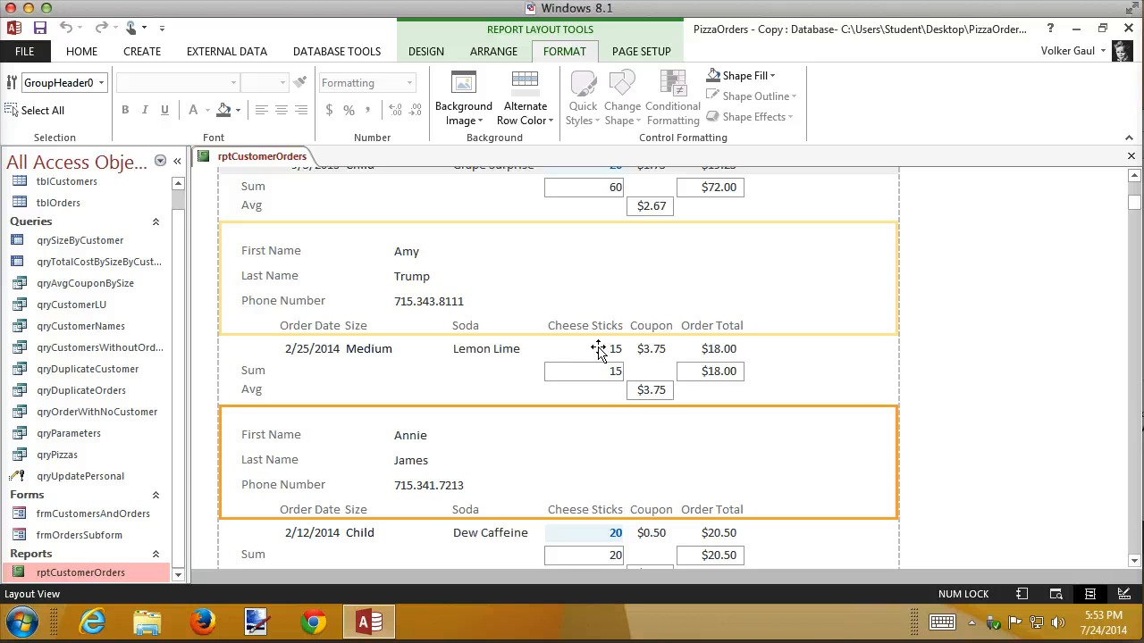
# Step: Create a new conditional formatting rule for the coupon field with the condition that the value is greater than or equal to 4
pyautogui.click(666, 351)
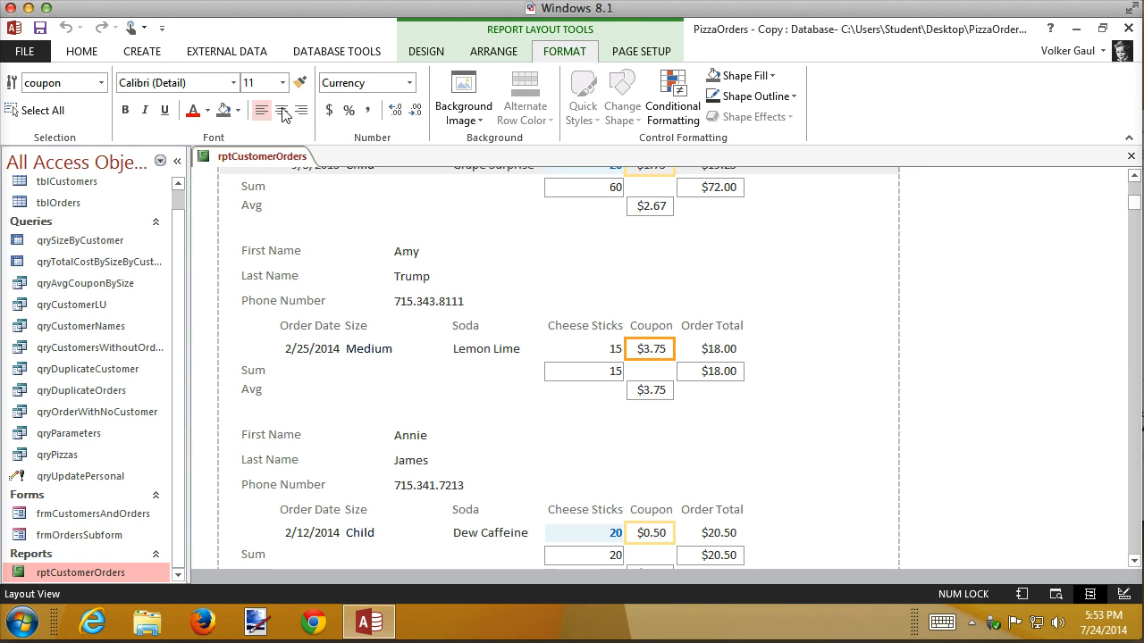
pyautogui.click(658, 103)
pyautogui.click(359, 242)
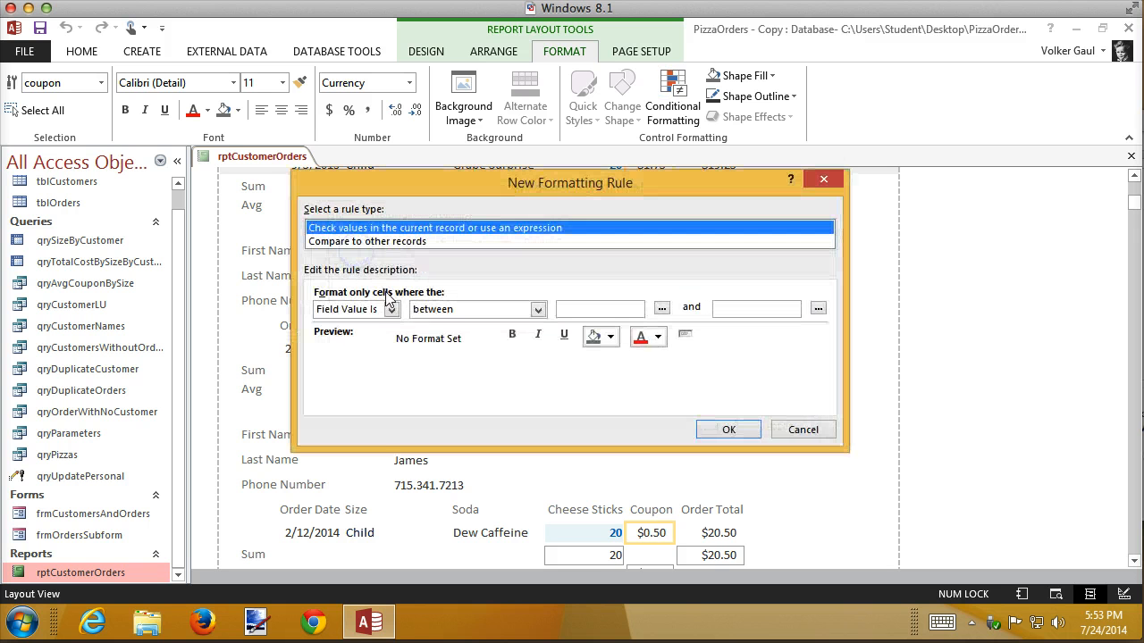
pyautogui.click(537, 309)
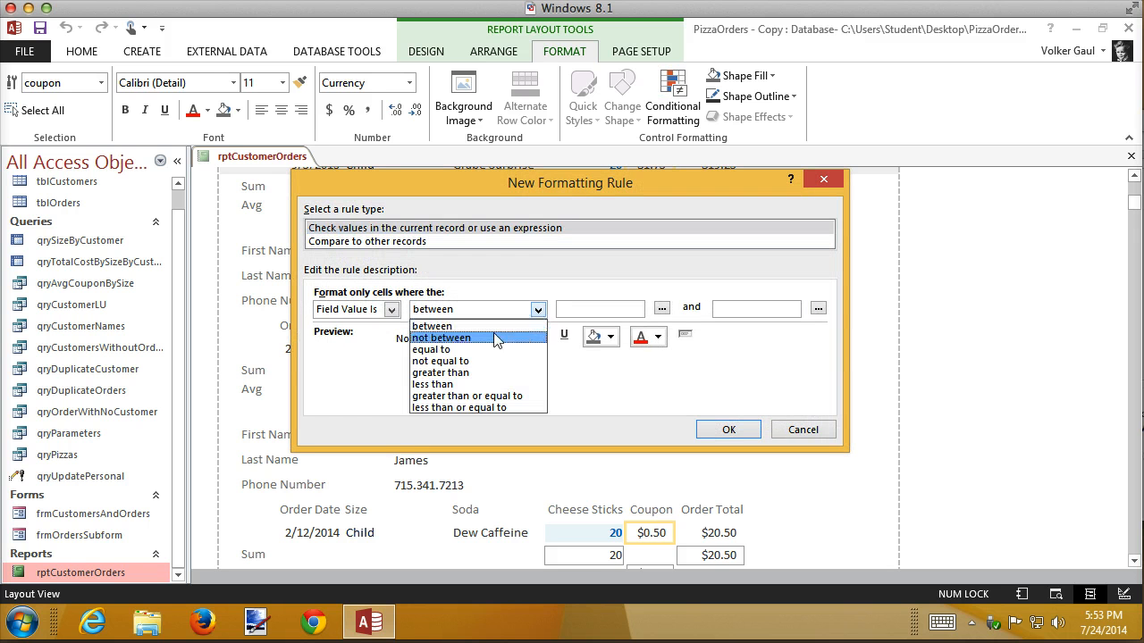
pyautogui.click(458, 396)
pyautogui.click(607, 310)
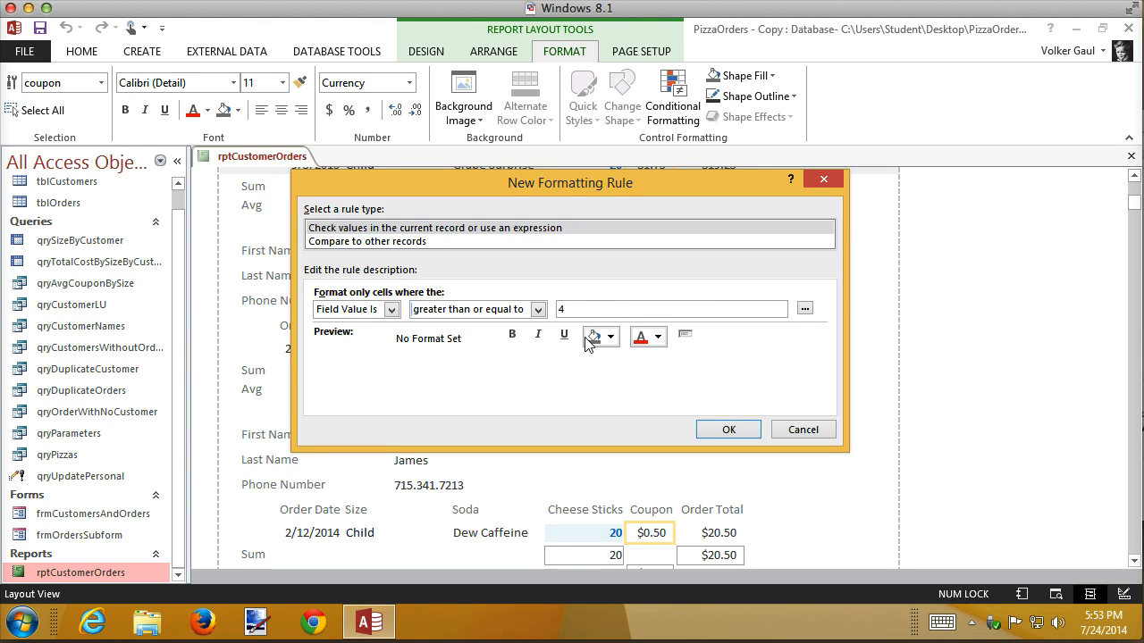
# Step: Set the coupon rule's font color to red, apply it to the report, and check the formatting across the customer orders
pyautogui.click(638, 337)
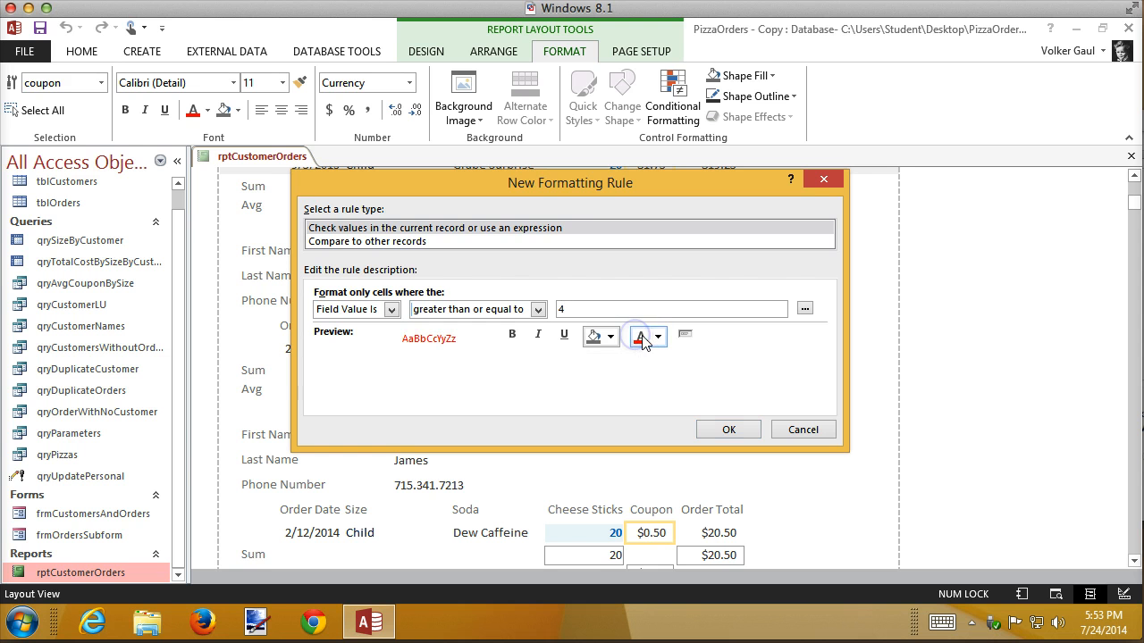
pyautogui.click(731, 428)
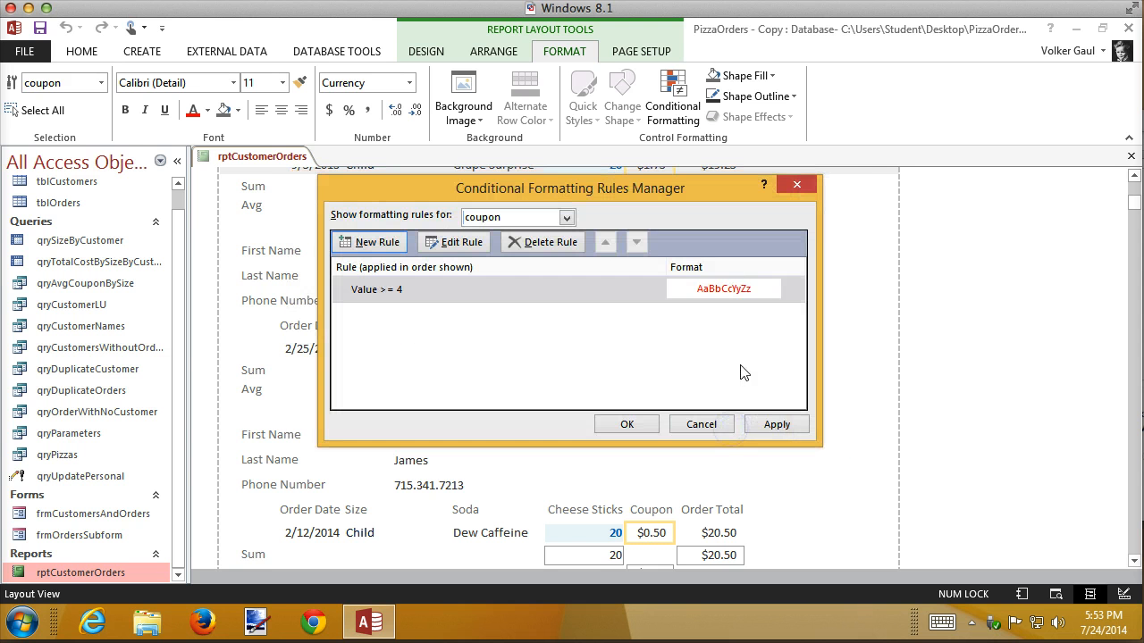
pyautogui.click(655, 417)
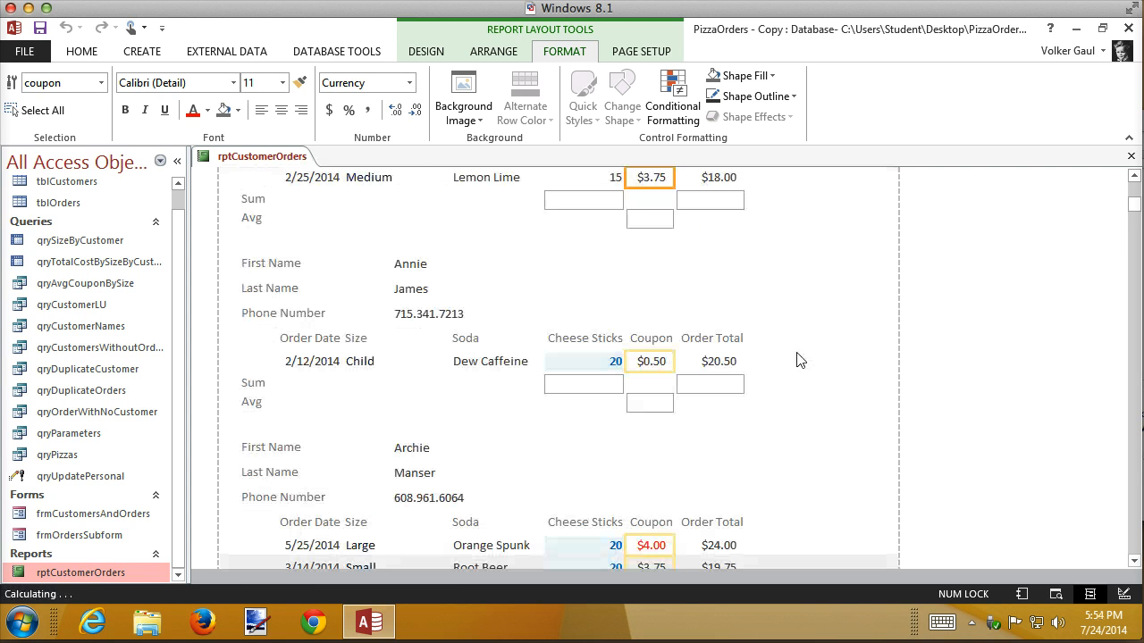
pyautogui.scroll(-2, 800, 360)
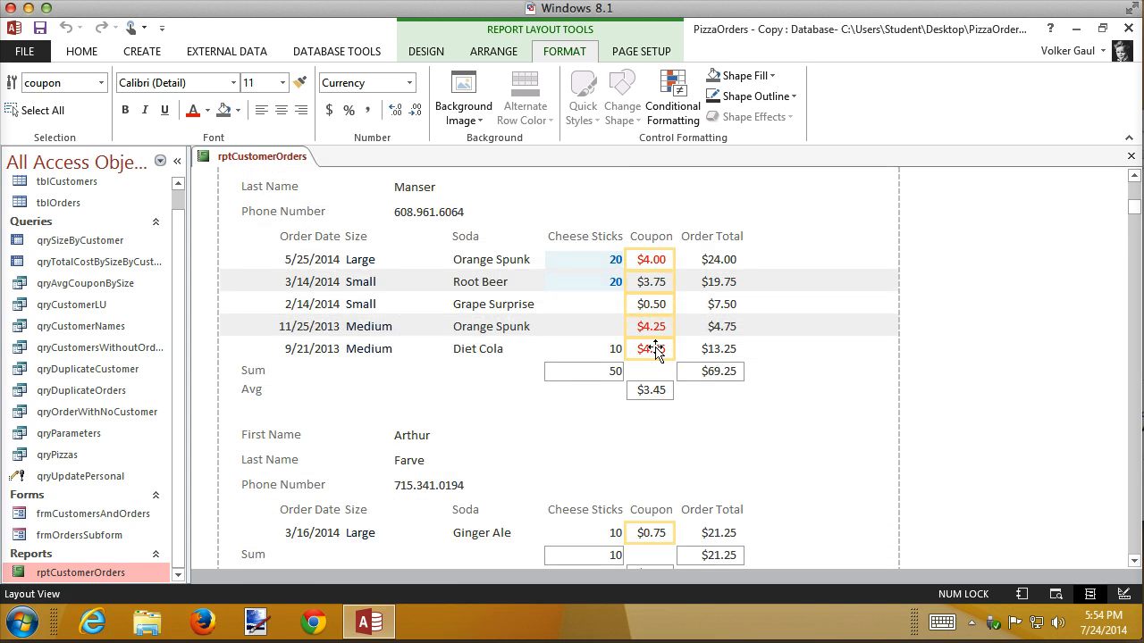
pyautogui.click(824, 224)
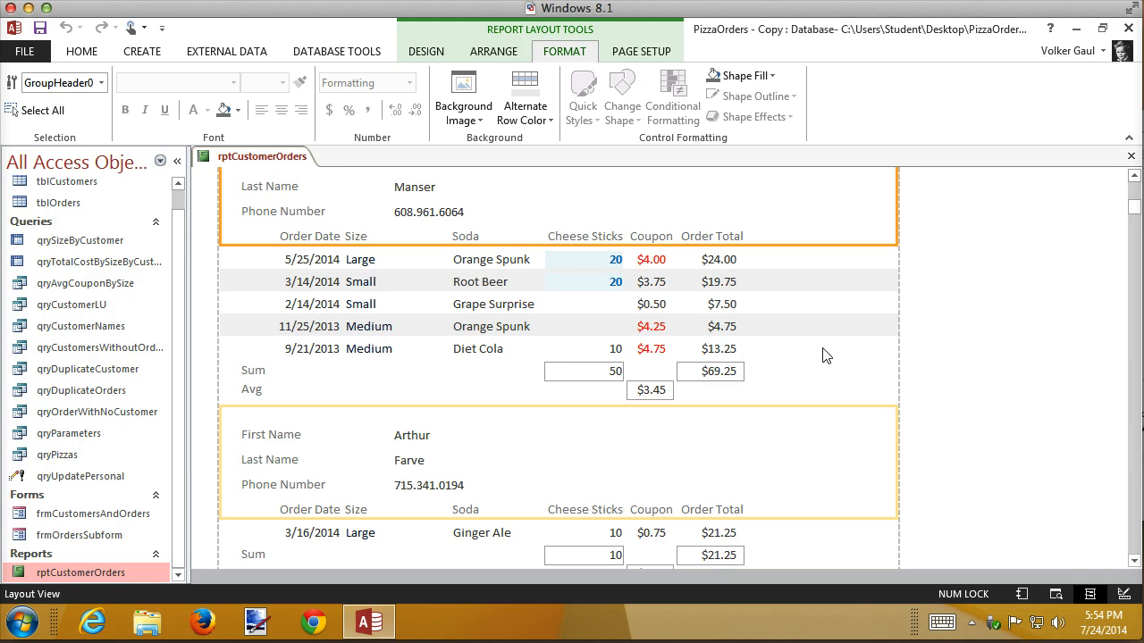
pyautogui.scroll(-5, 826, 356)
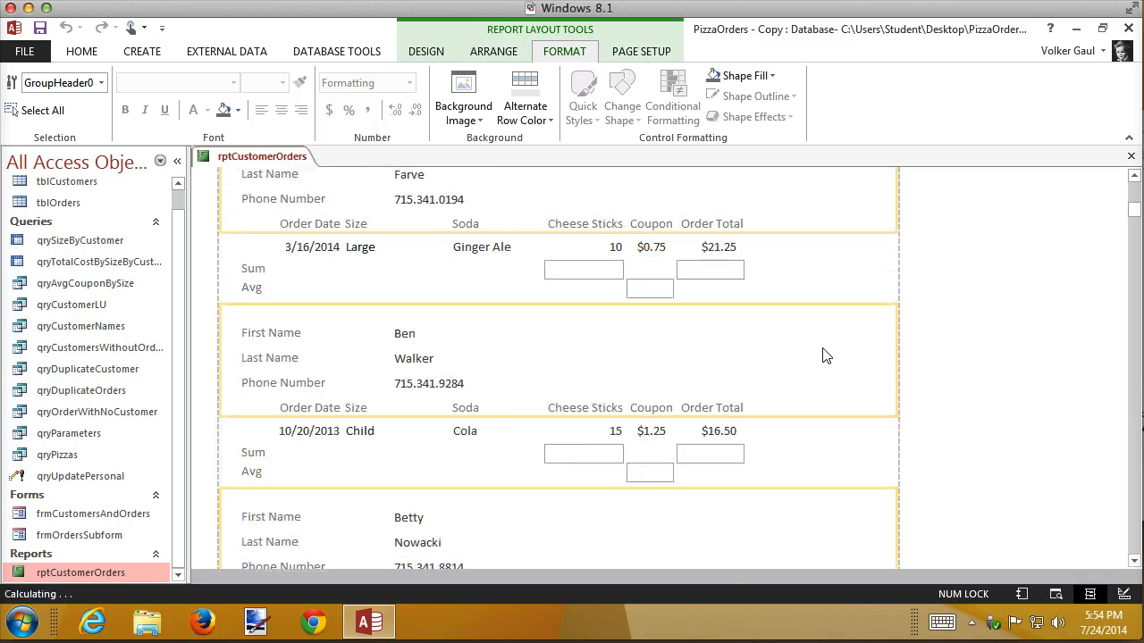
pyautogui.scroll(7, 826, 355)
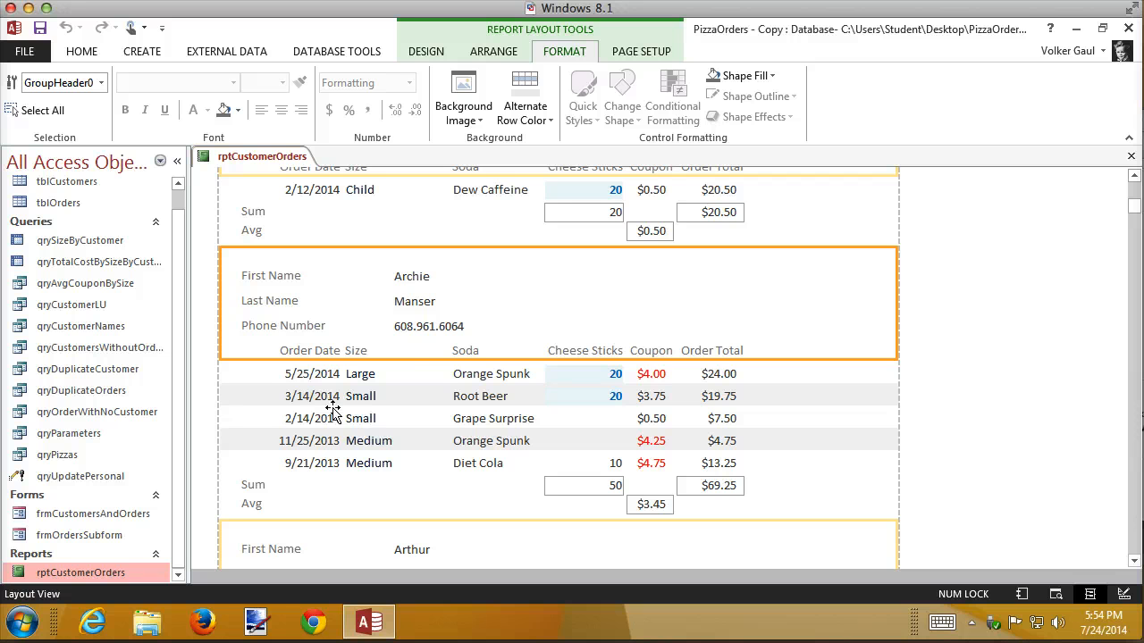
# Step: Create a new conditional formatting rule for the Sum Of orderTotal field with the condition that the value is greater than or equal to 75
pyautogui.click(726, 487)
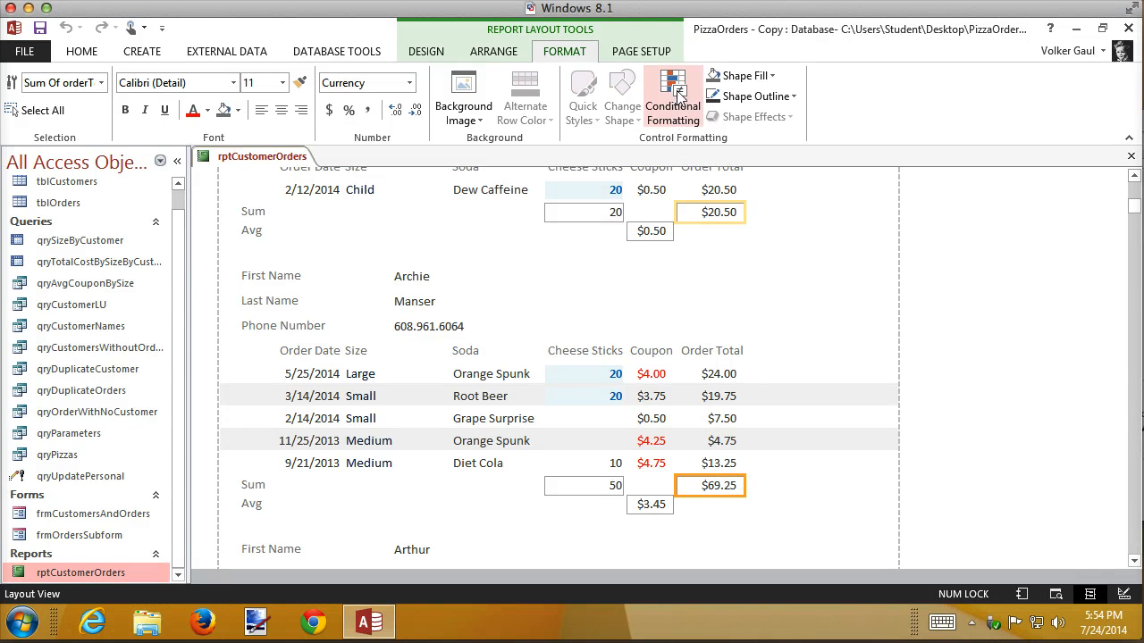
pyautogui.click(675, 96)
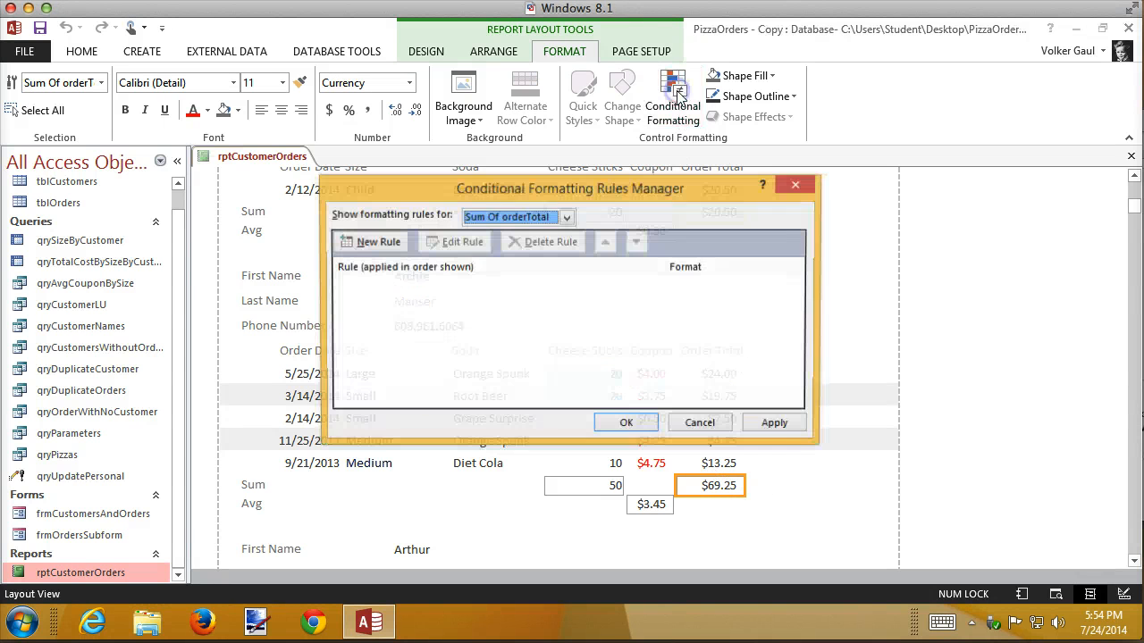
pyautogui.click(375, 242)
pyautogui.click(538, 310)
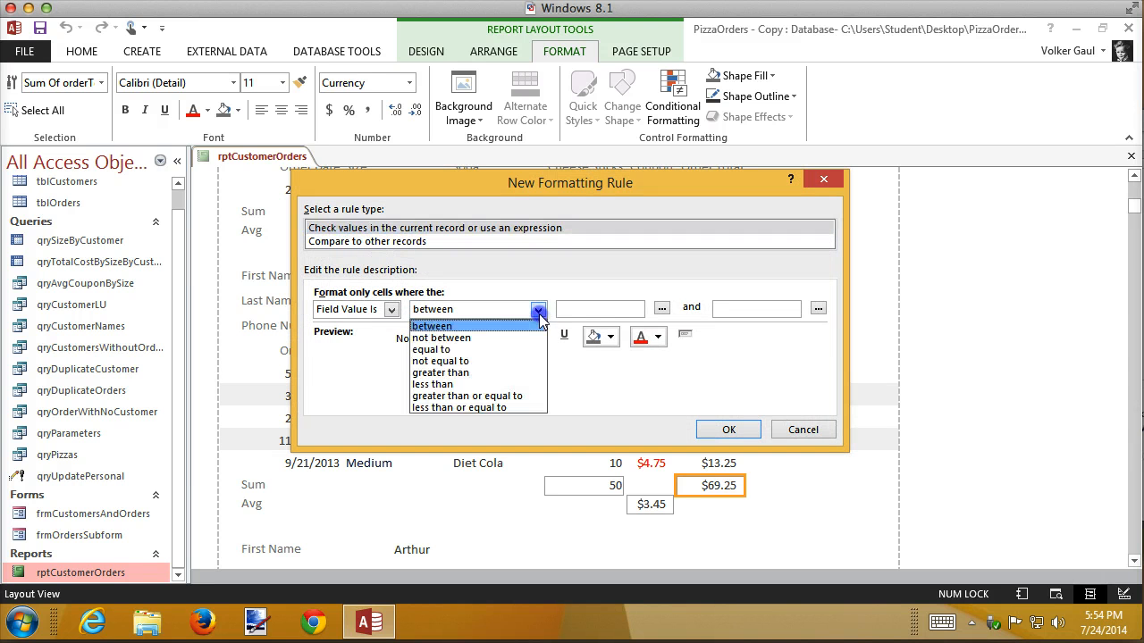
pyautogui.click(465, 385)
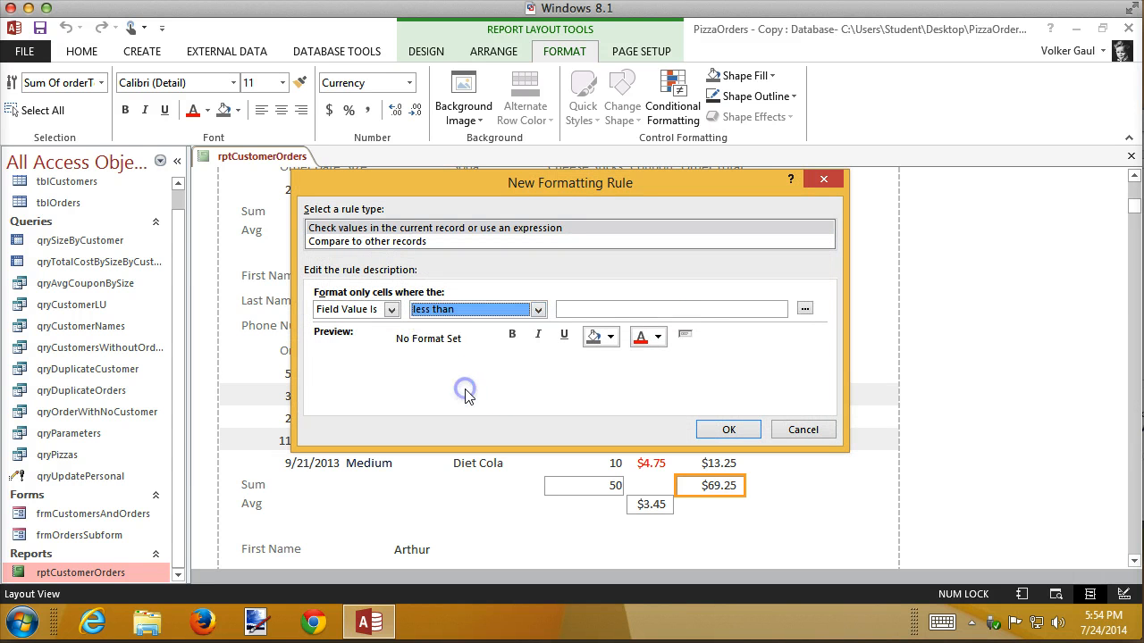
pyautogui.click(538, 310)
pyautogui.click(515, 395)
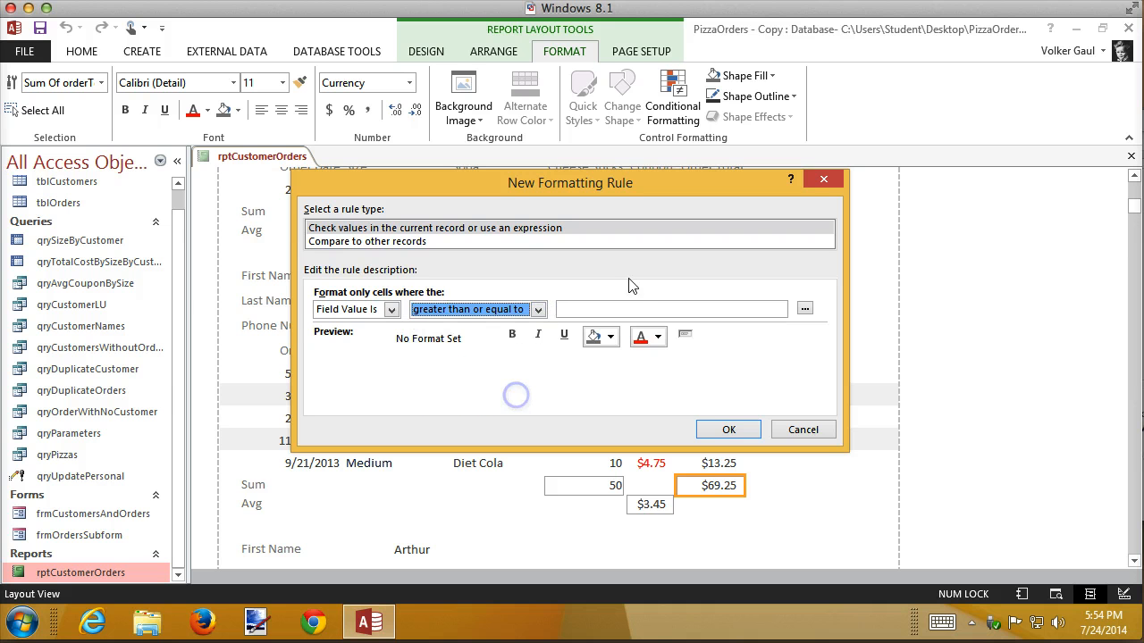
pyautogui.click(627, 307)
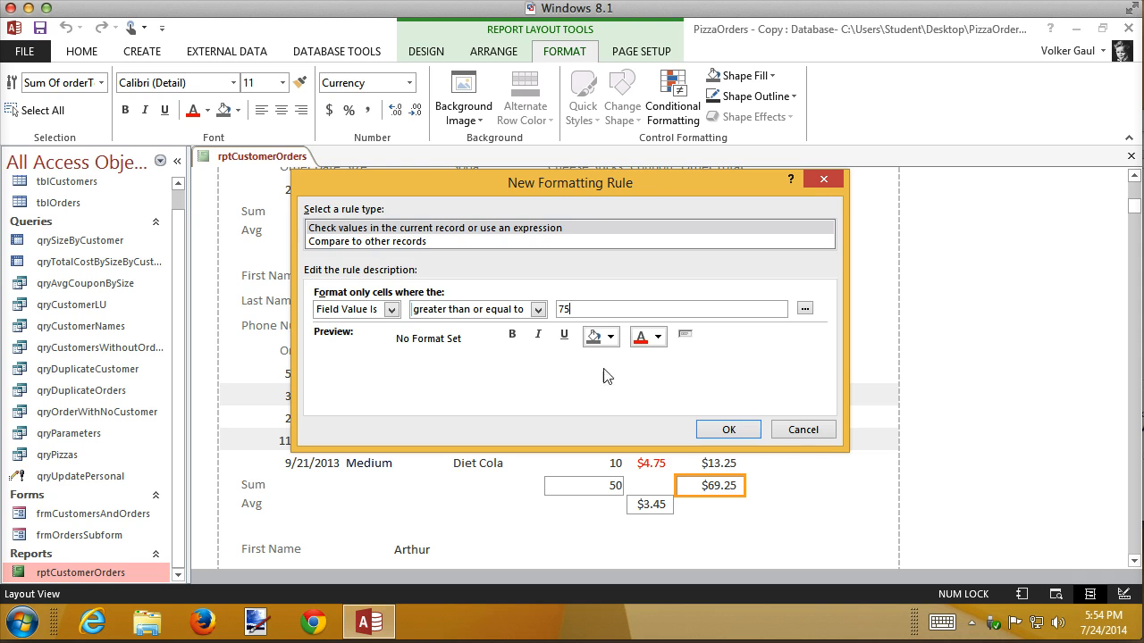
# Step: Set the Sum Of orderTotal rule's font to bold and purple
pyautogui.click(512, 334)
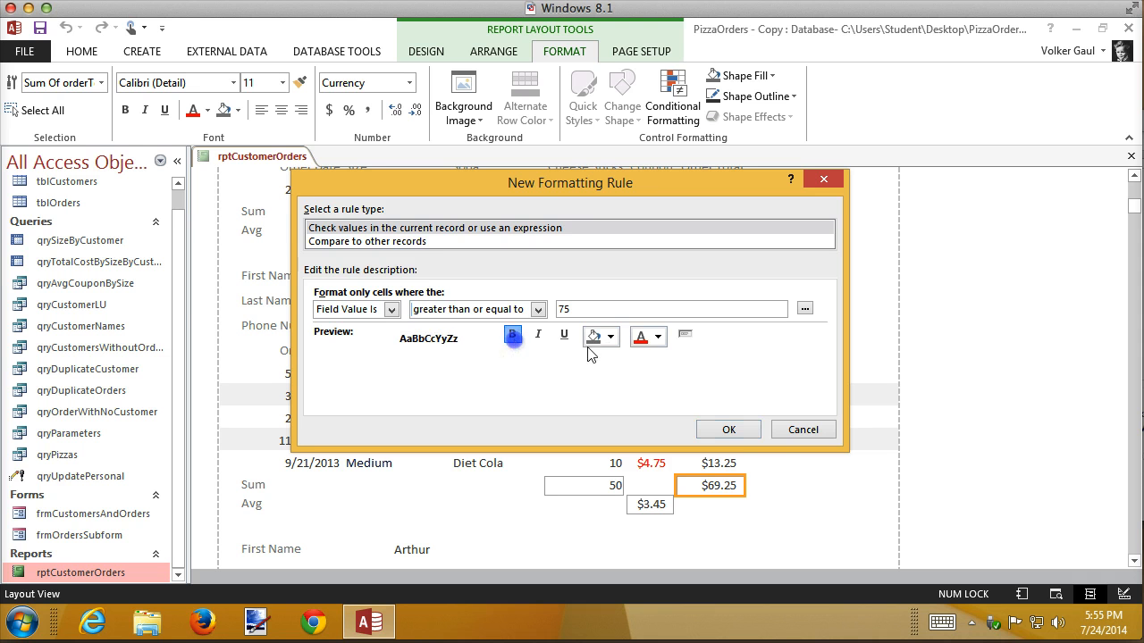
pyautogui.click(658, 336)
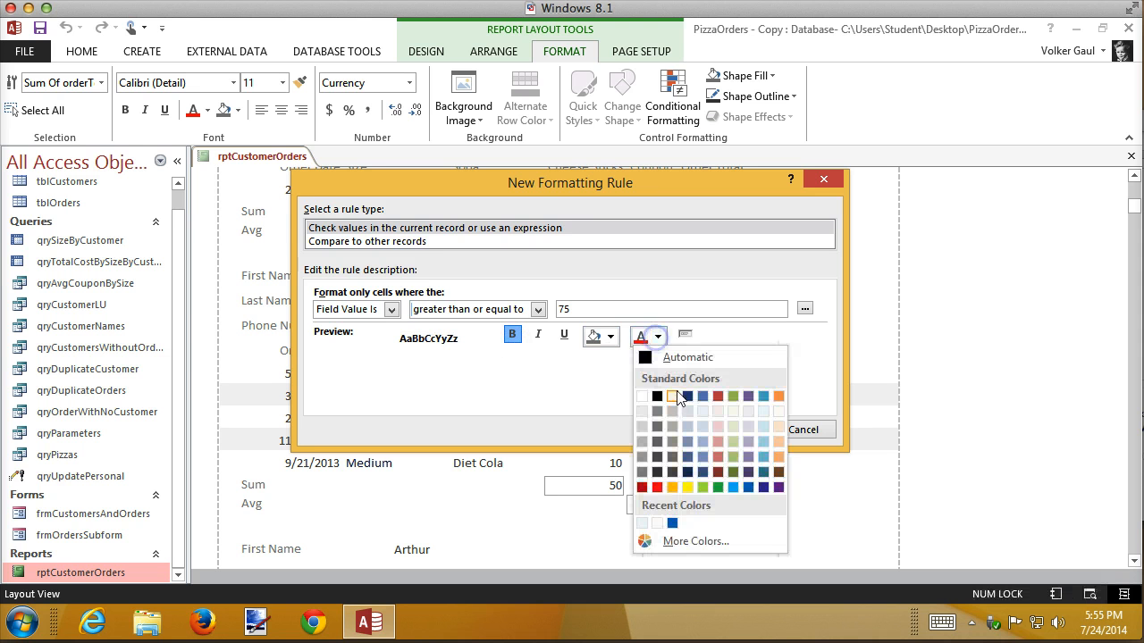
pyautogui.click(747, 458)
pyautogui.click(538, 336)
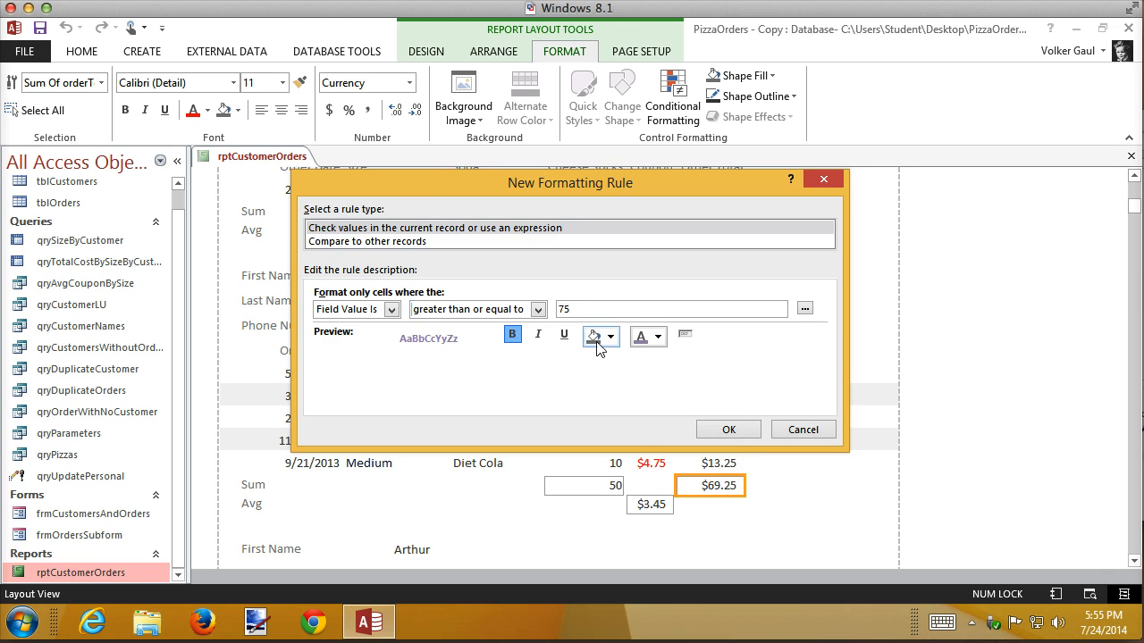
# Step: Give the Sum Of orderTotal rule a light purple background and apply it to the report
pyautogui.click(608, 337)
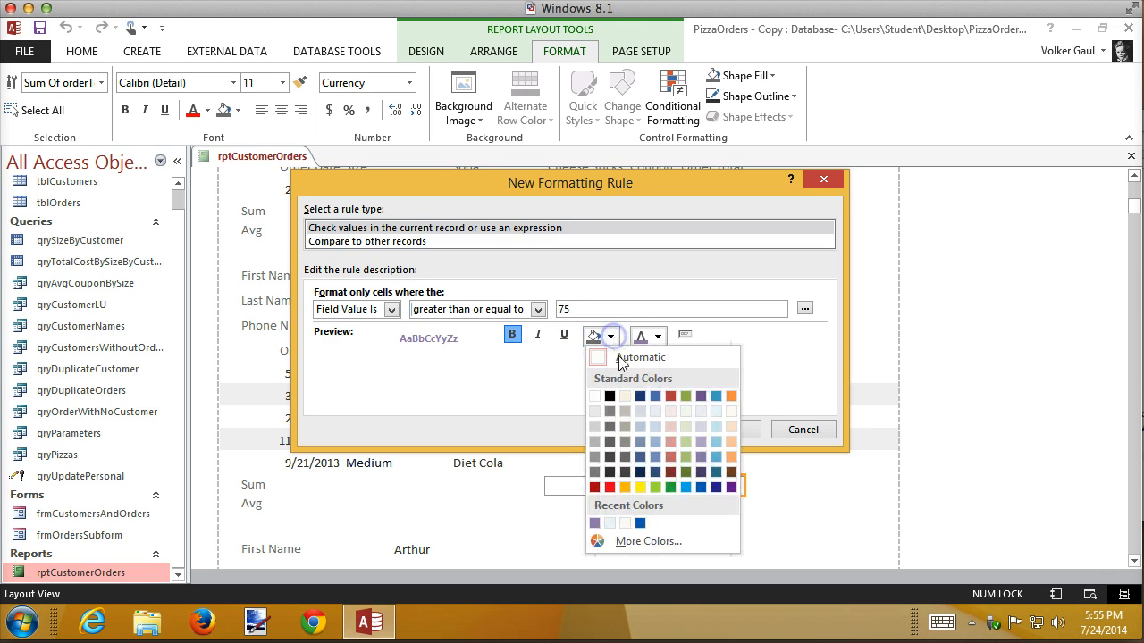
pyautogui.click(702, 428)
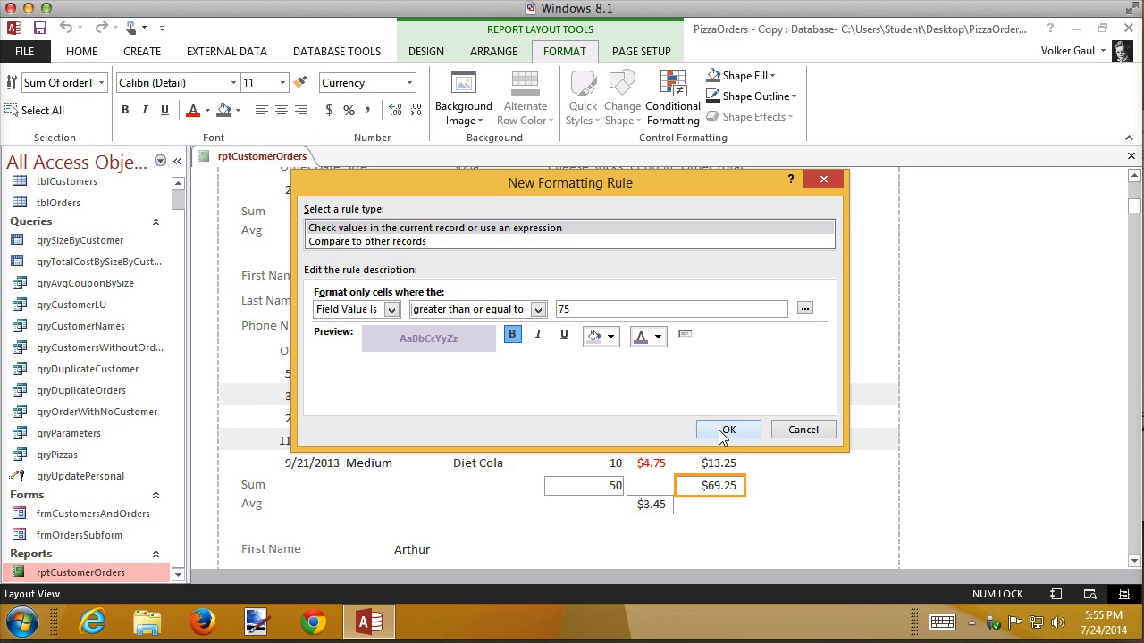
pyautogui.click(512, 334)
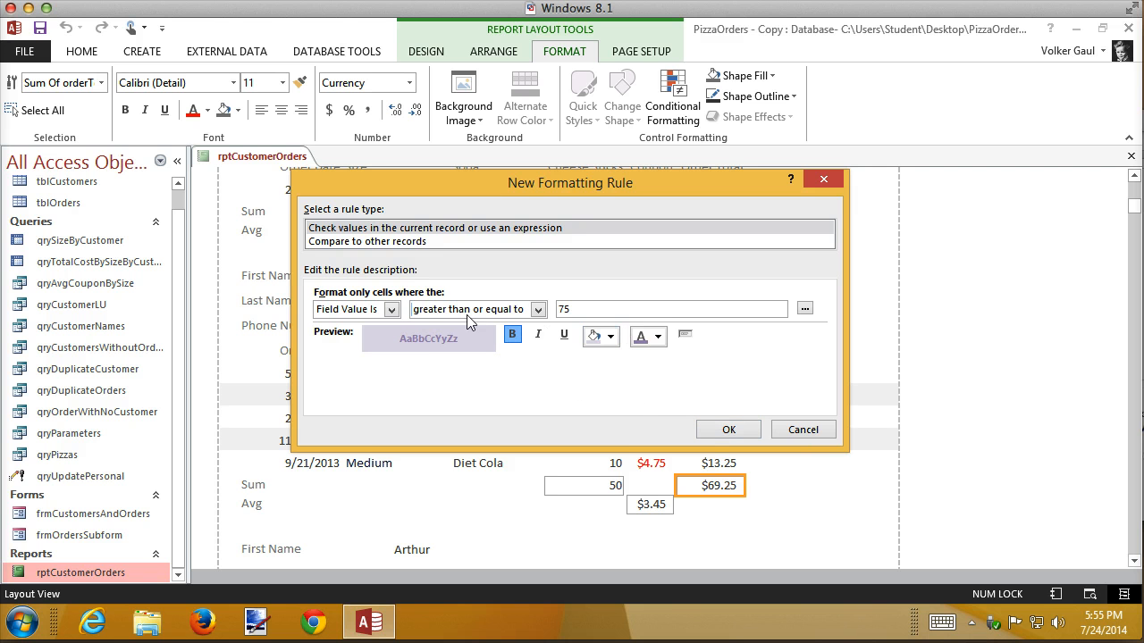
pyautogui.click(728, 431)
pyautogui.click(627, 424)
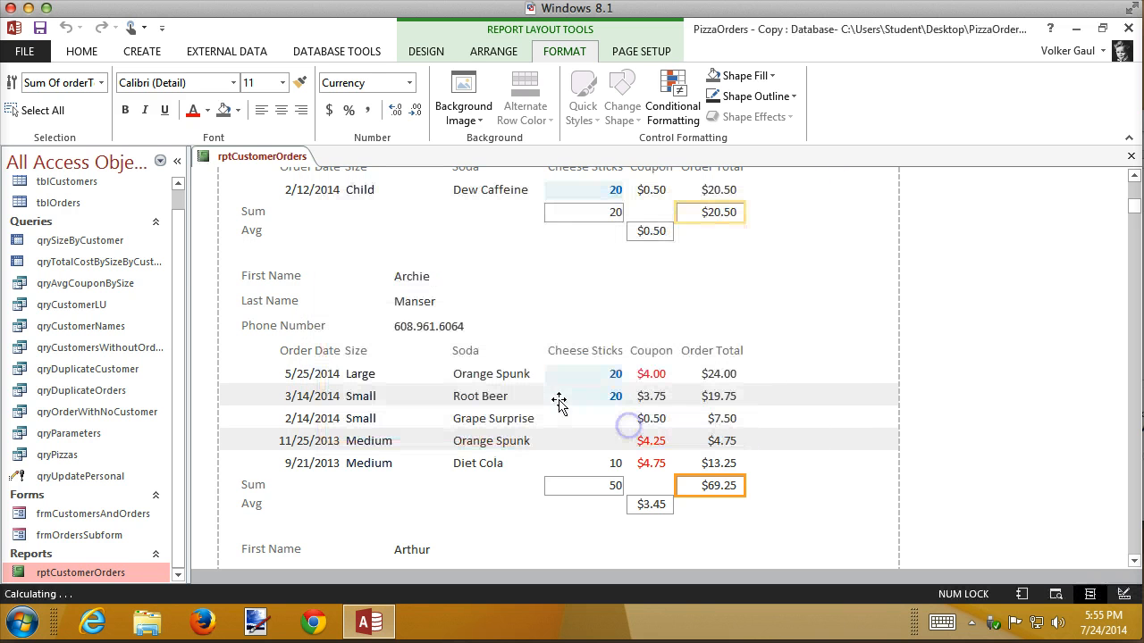
# Step: Look through the customer orders for order total sums that meet the new formatting rule
pyautogui.scroll(3, 791, 372)
pyautogui.scroll(-5, 792, 373)
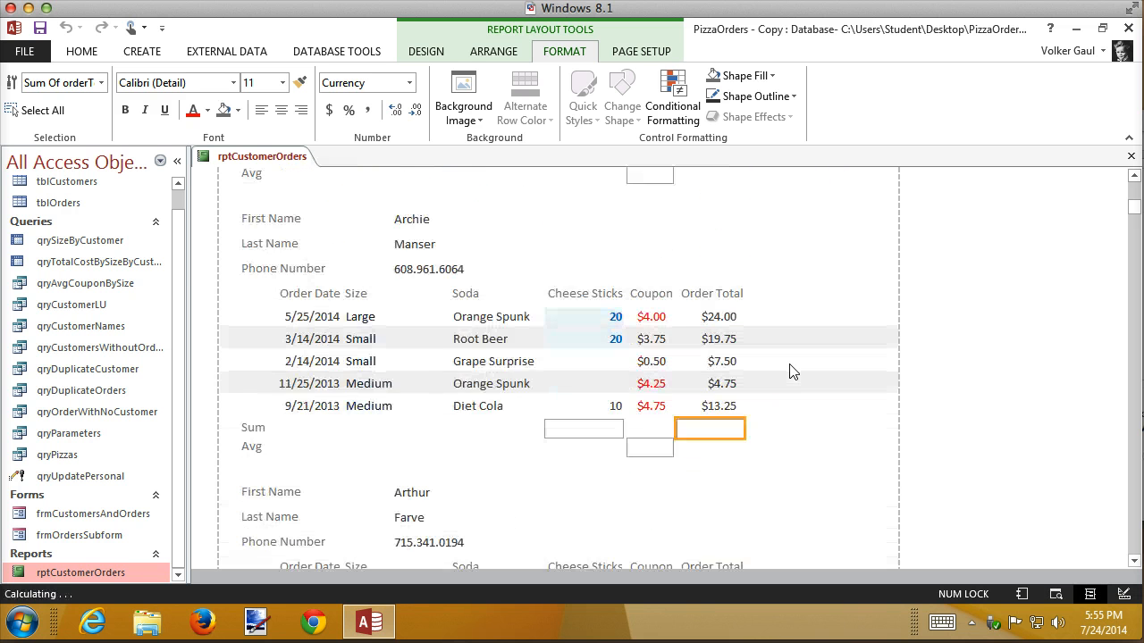
pyautogui.scroll(-10, 791, 373)
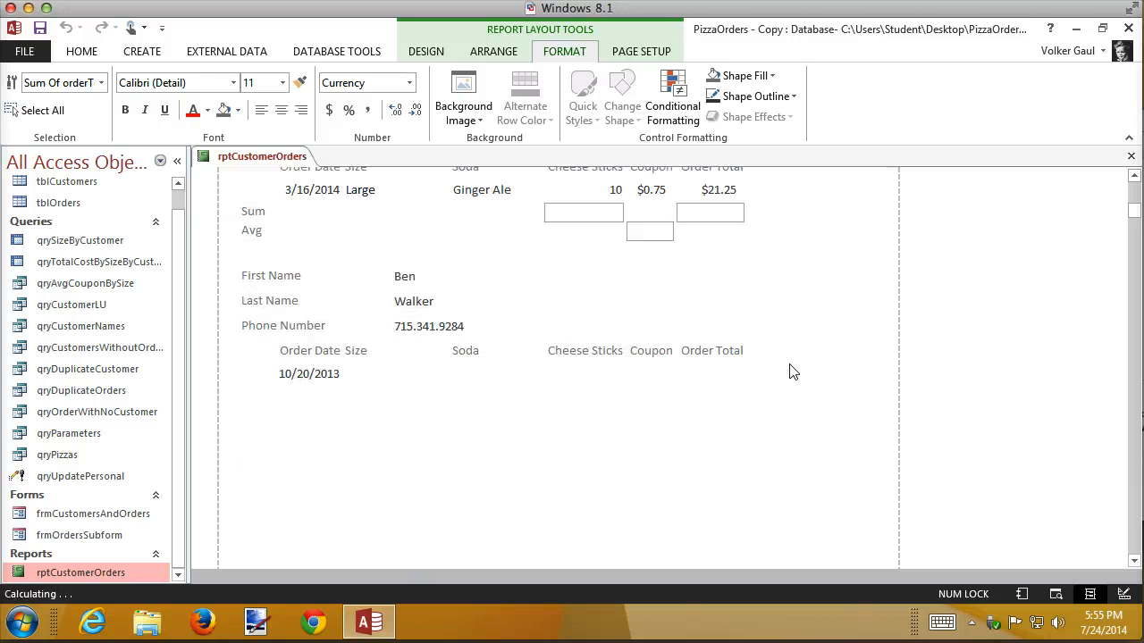
pyautogui.scroll(-11, 791, 373)
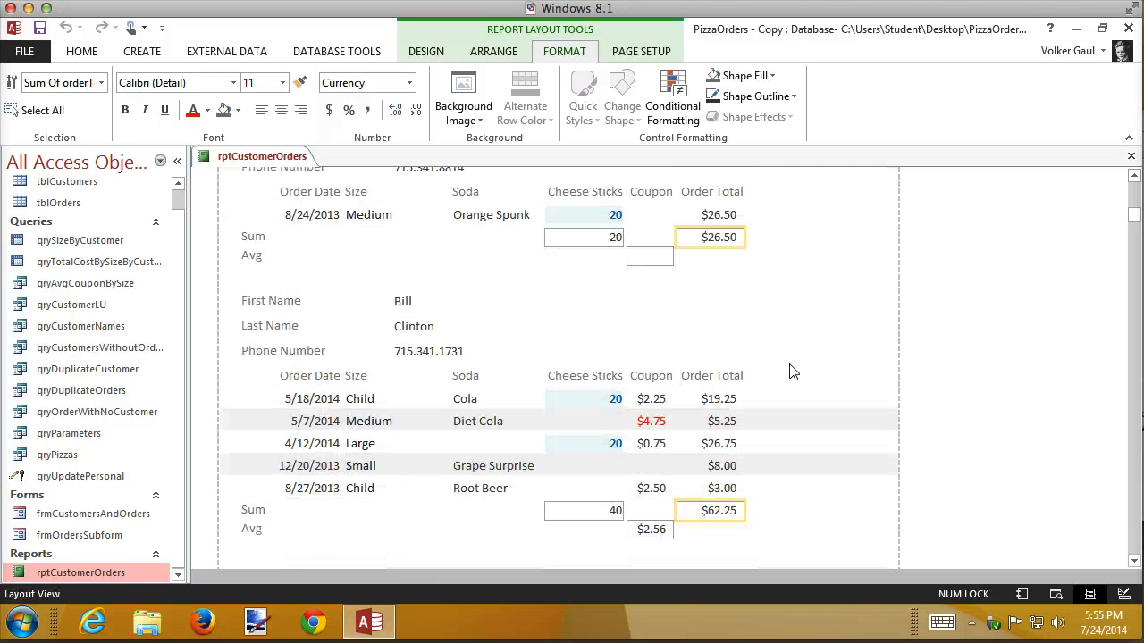
pyautogui.scroll(-13, 791, 372)
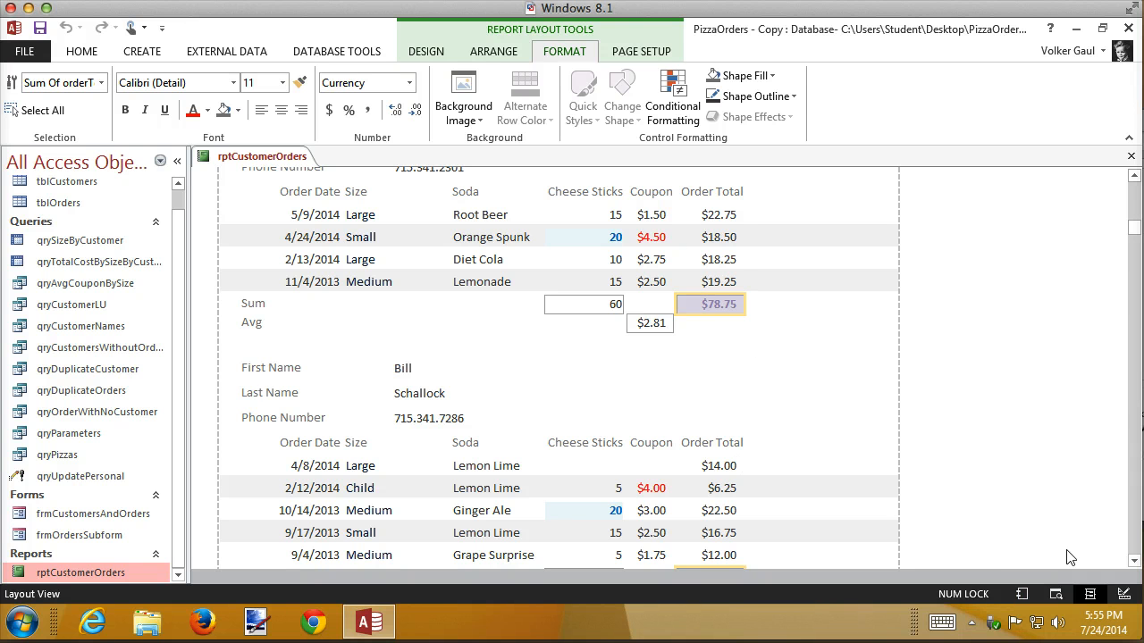
# Step: Open the report in Print Preview, review the formatting down the first page, and advance to page 2
pyautogui.click(1056, 595)
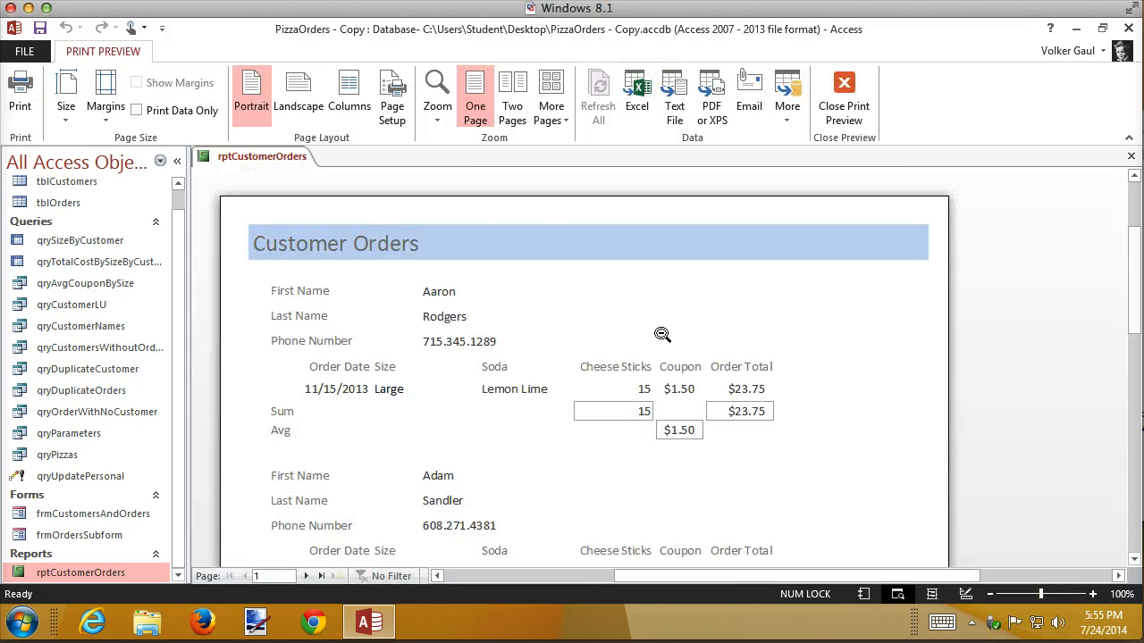
pyautogui.scroll(-2, 659, 333)
pyautogui.scroll(-10, 661, 334)
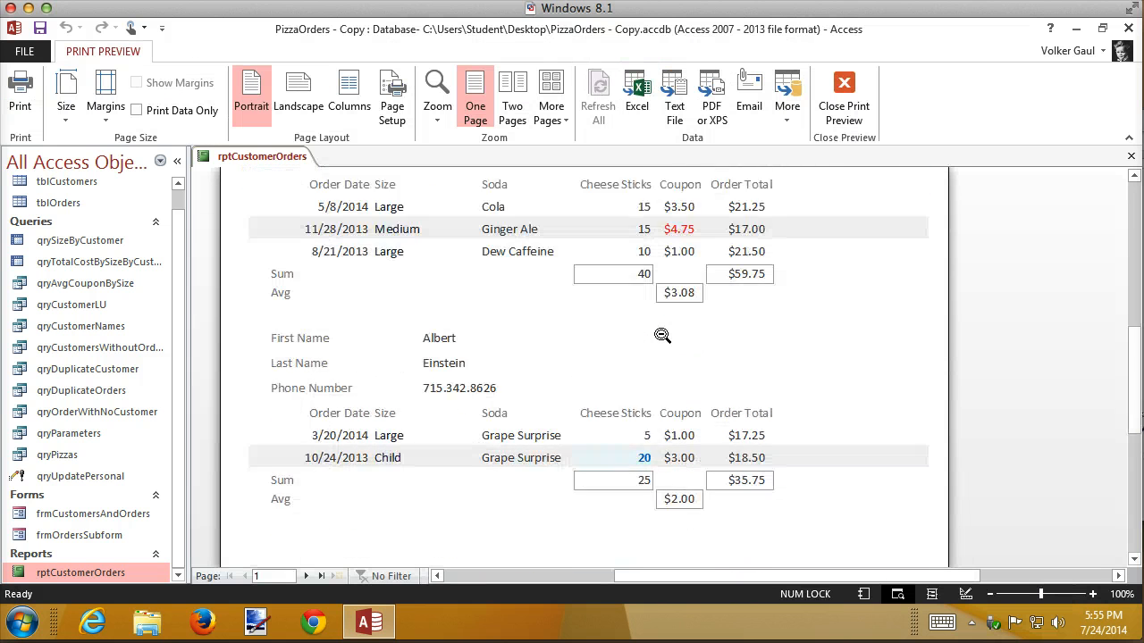
pyautogui.scroll(-6, 661, 334)
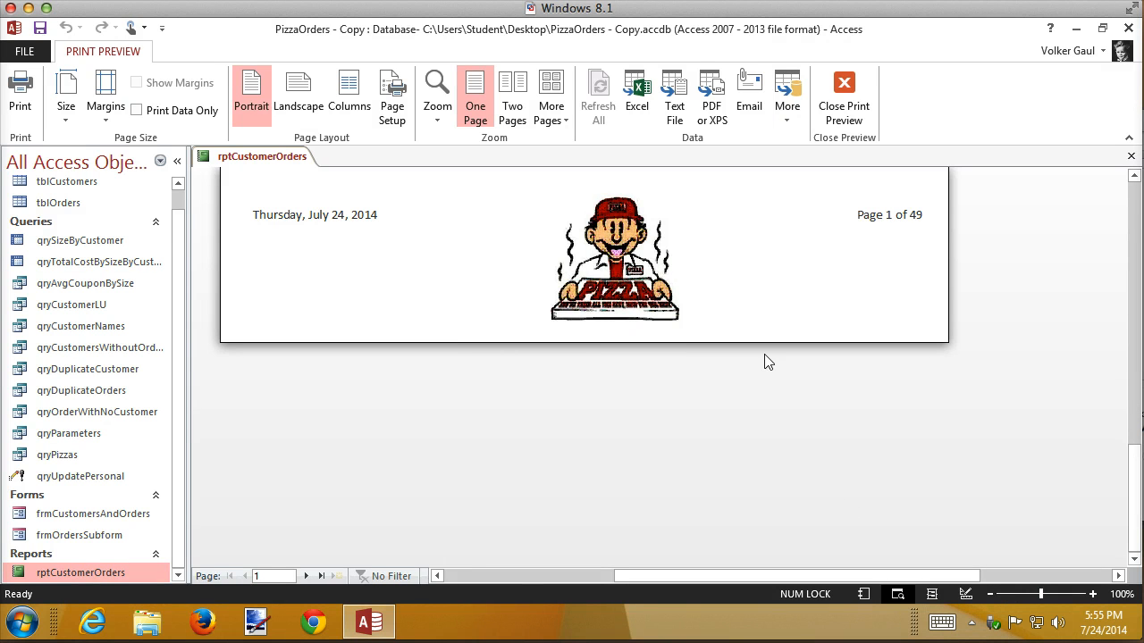
pyautogui.click(306, 575)
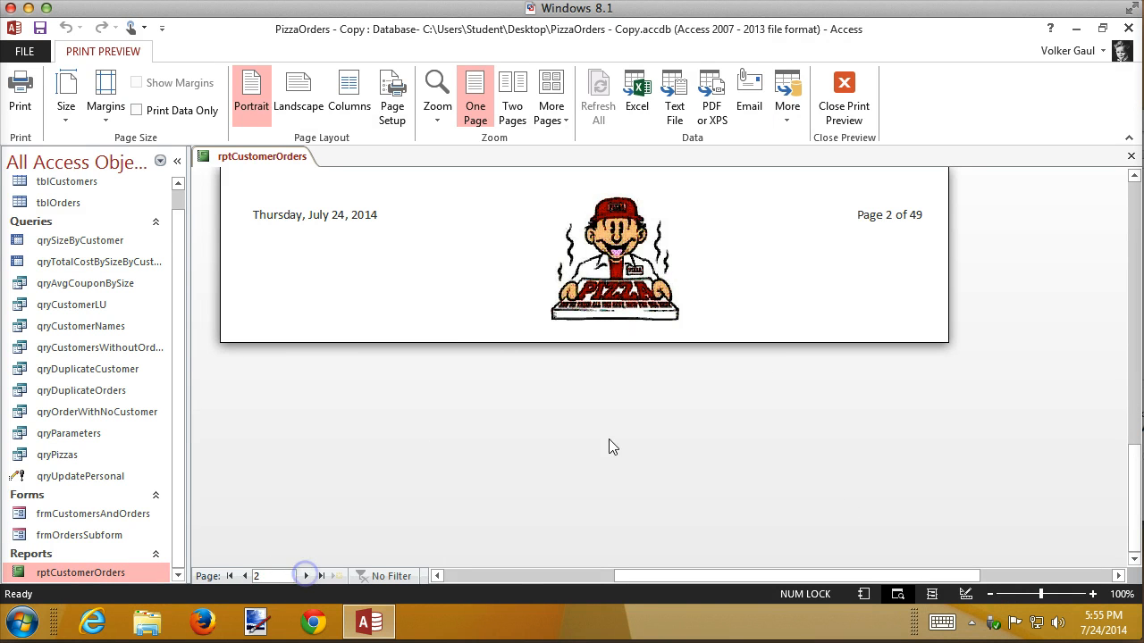